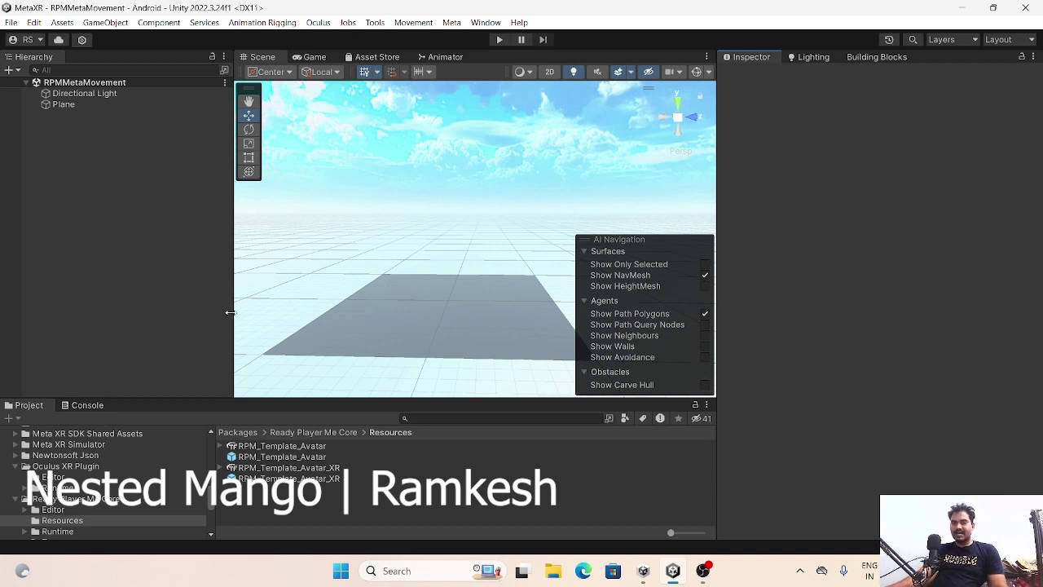
- Inspect RPM_Template_Avatar, RPM_Template_Avatar_XR, and the prefab's Transform and MasculineAvatar Animator settings
scroll(444, 196, "up", 5)
scroll(419, 301, "down", 4)
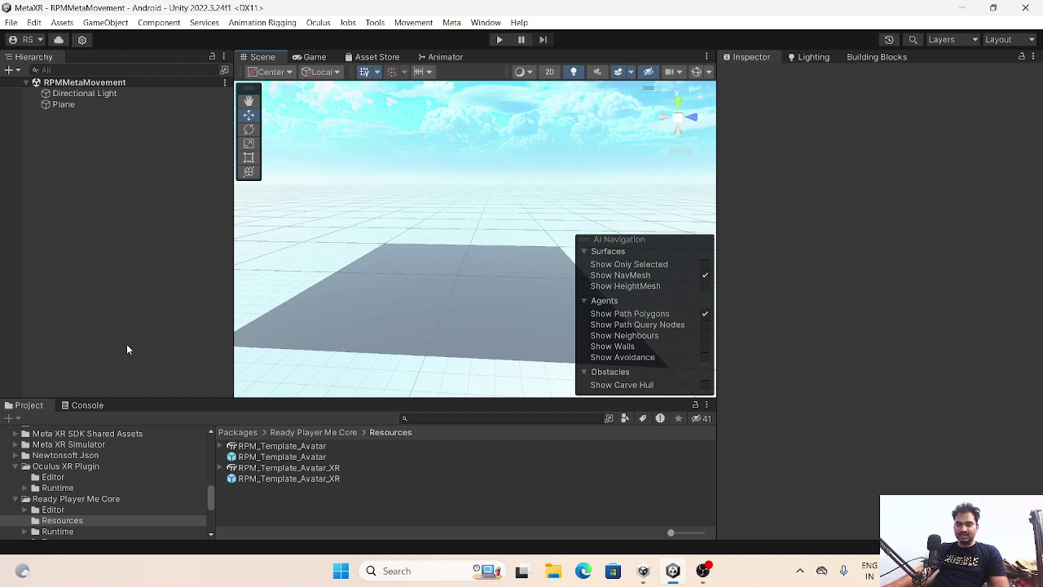
scroll(124, 511, "up", 5)
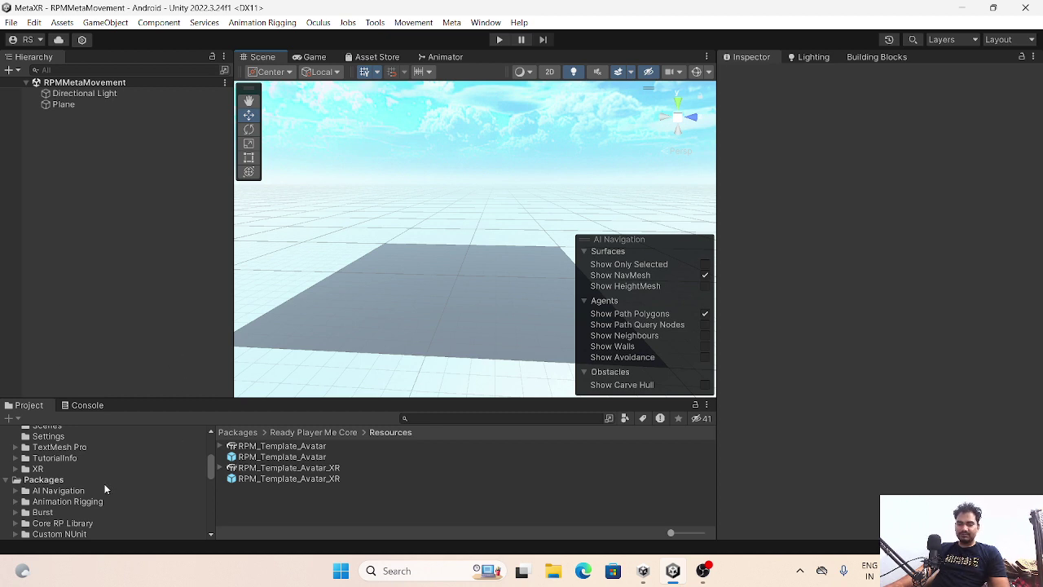
scroll(104, 489, "up", 3)
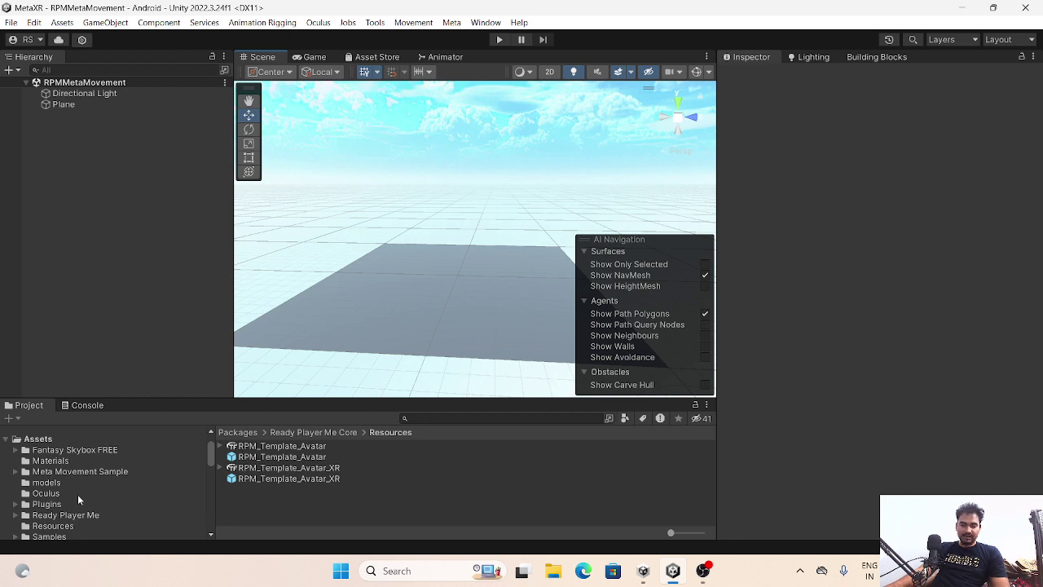
scroll(77, 494, "down", 5)
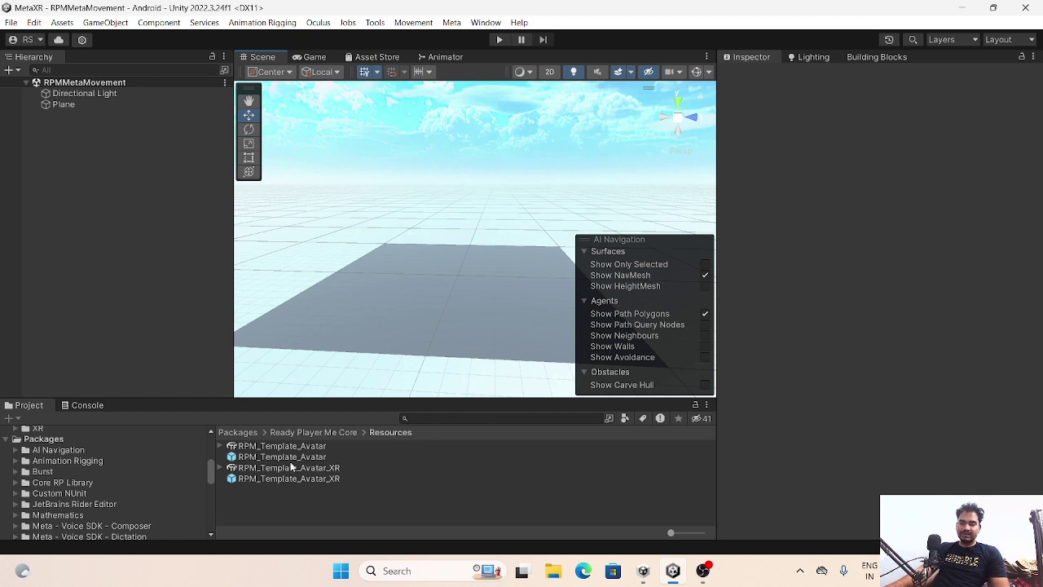
left_click(320, 449)
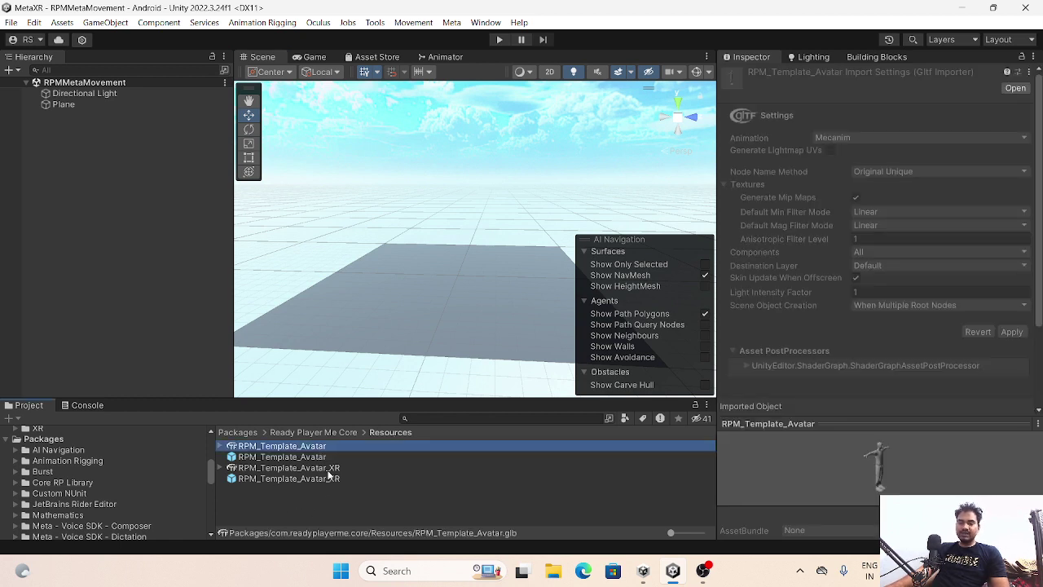
left_click(312, 467)
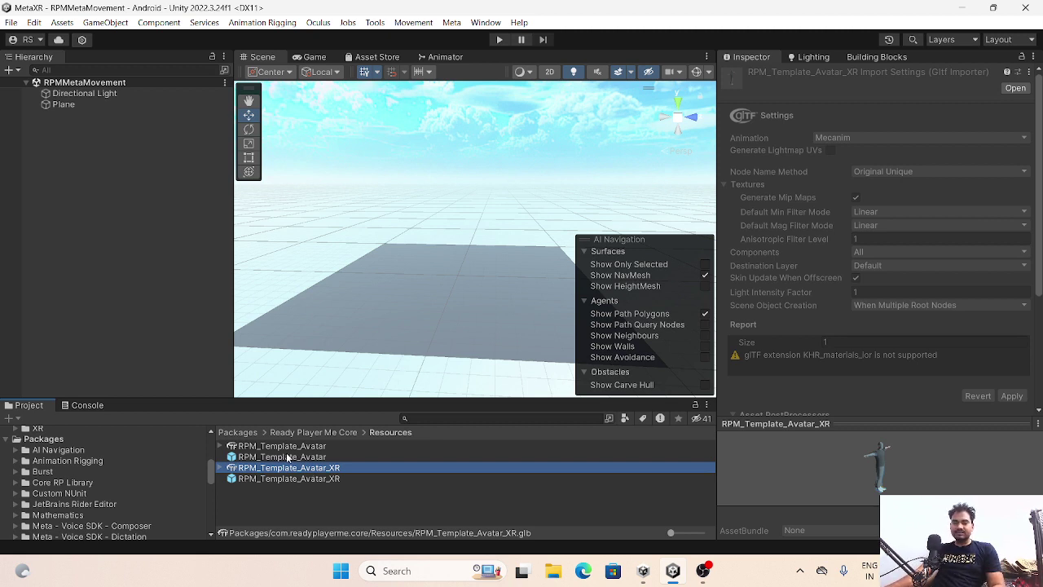
left_click(285, 457)
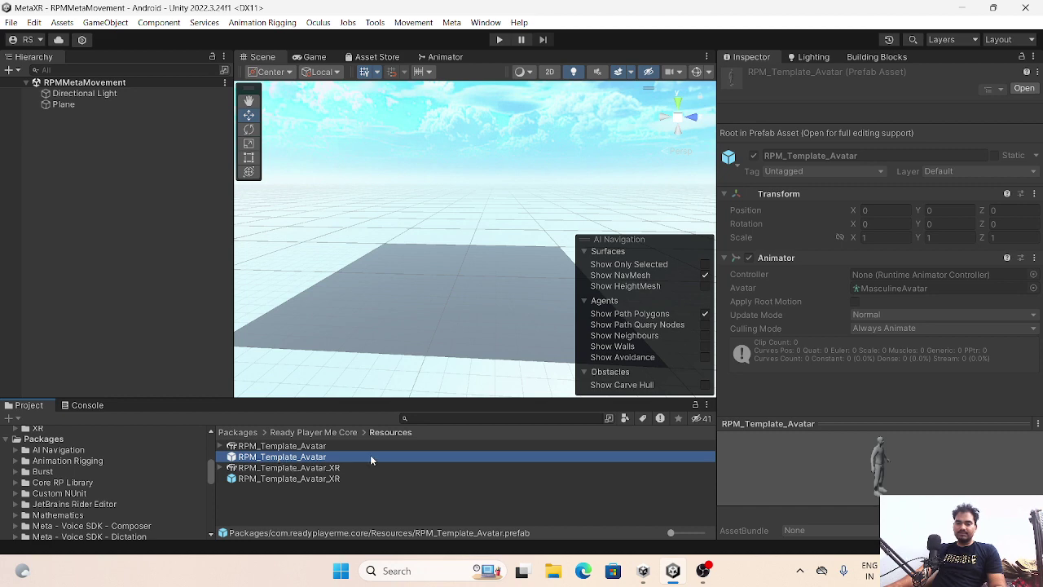
- Create an empty GameObject in the Hierarchy named Character
right_click(79, 194)
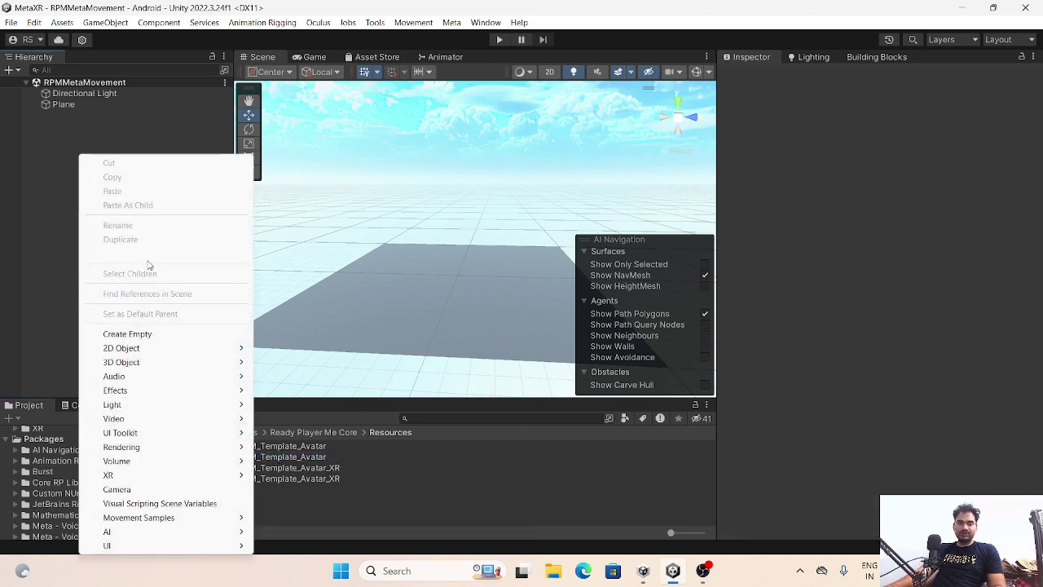
left_click(147, 334)
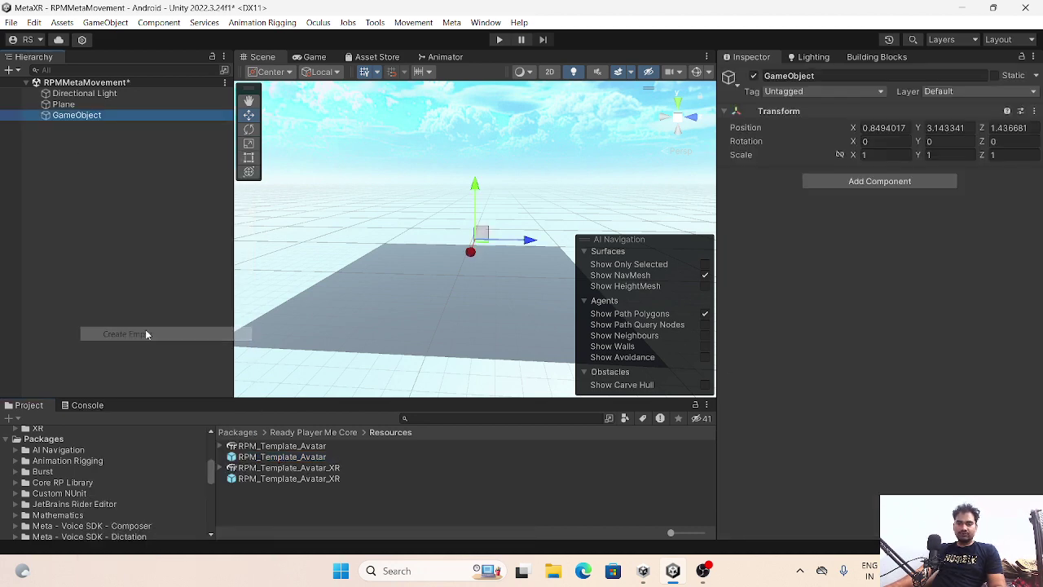
left_click(817, 76)
type("Player")
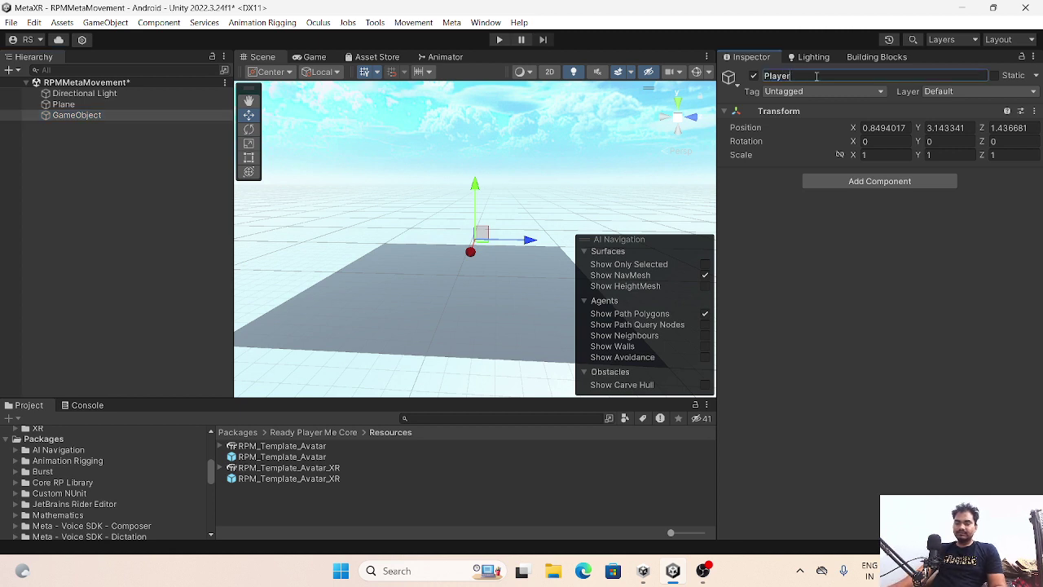
key("BackSpace")
key("BackSpace")
key("BackSpace")
key("BackSpace")
key("BackSpace")
key("BackSpace")
type("Character")
key("Return")
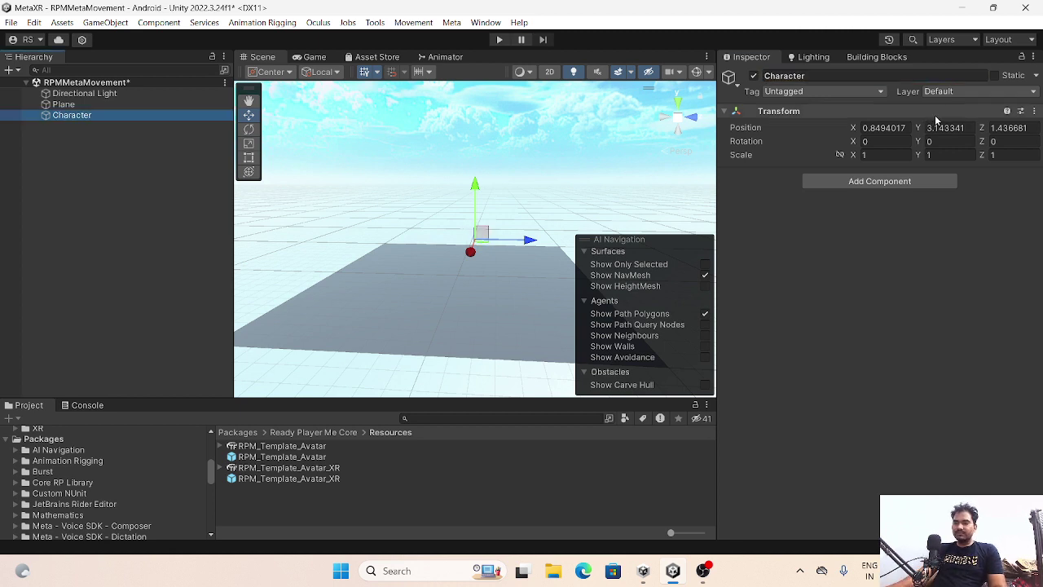
- Reset Character's Transform to the origin and drag the RPM_Template_Avatar prefab into the scene
left_click(1033, 111)
left_click(978, 123)
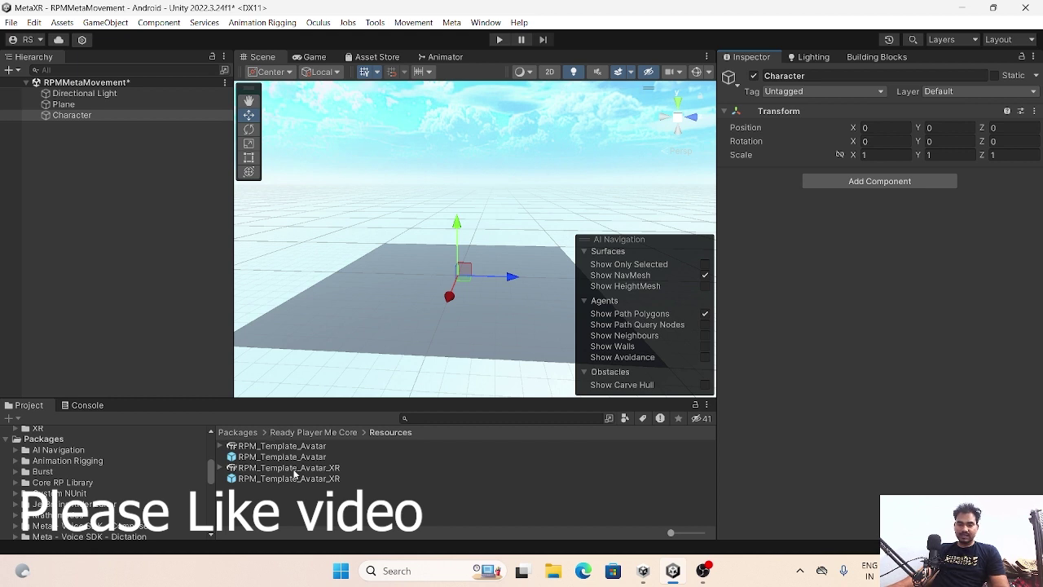
left_click_drag(302, 457, 104, 155)
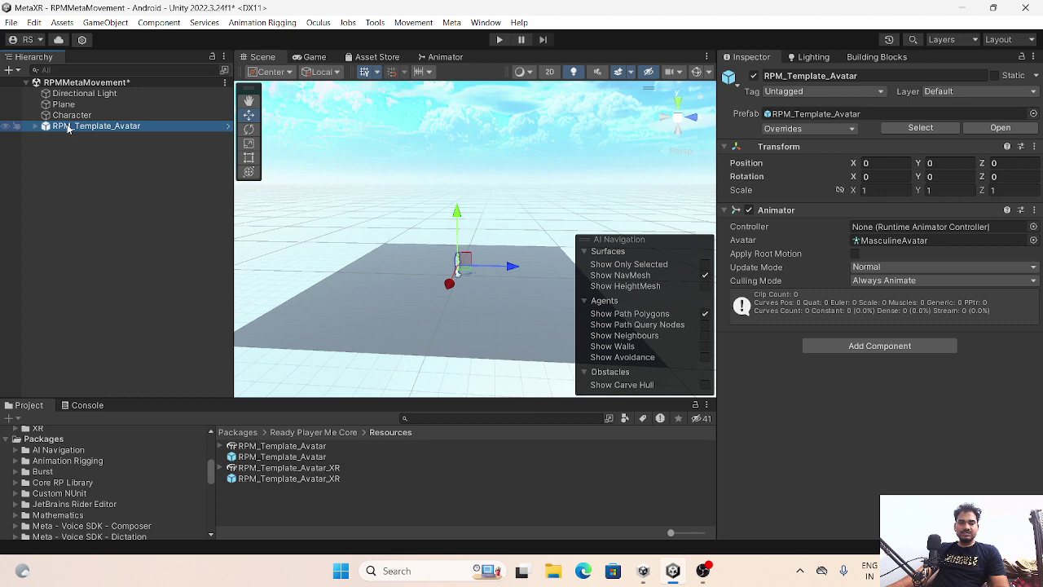
- Make RPM_Template_Avatar a child of Character and frame it in the Scene view
left_click_drag(69, 128, 72, 116)
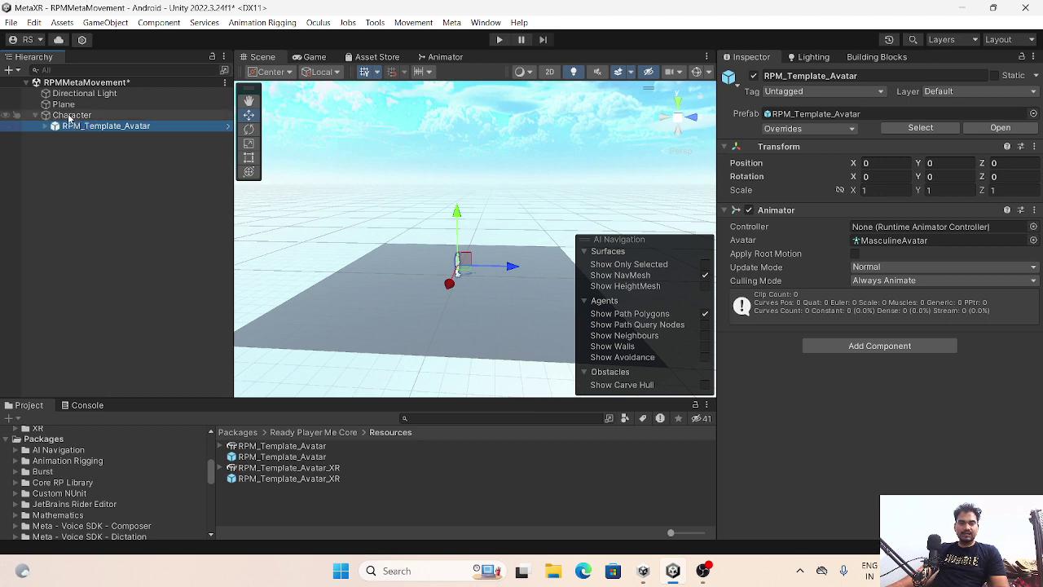
double_click(93, 126)
left_click_drag(383, 163, 389, 260, "alt")
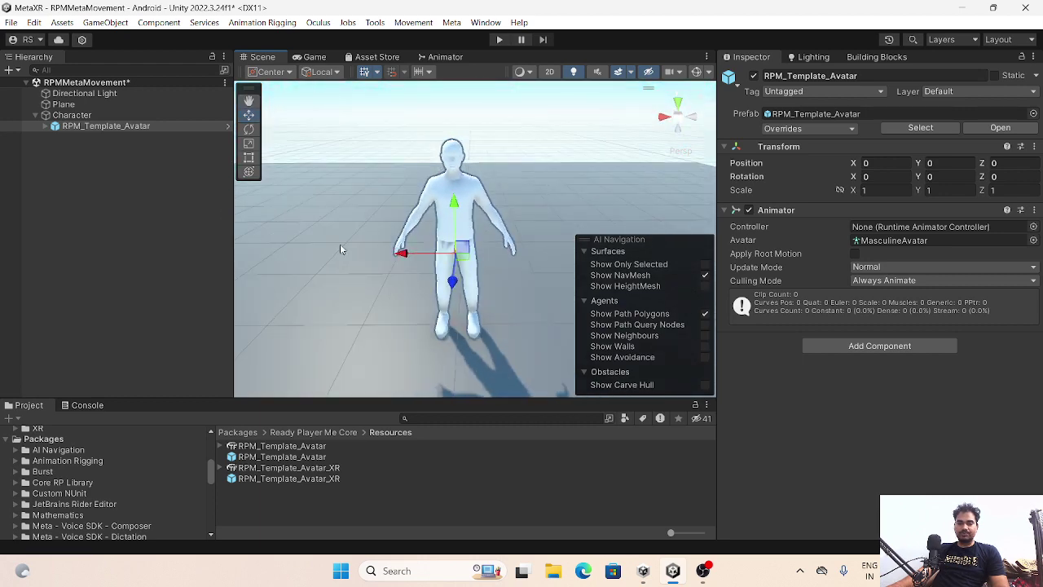
left_click_drag(465, 208, 416, 245, "alt")
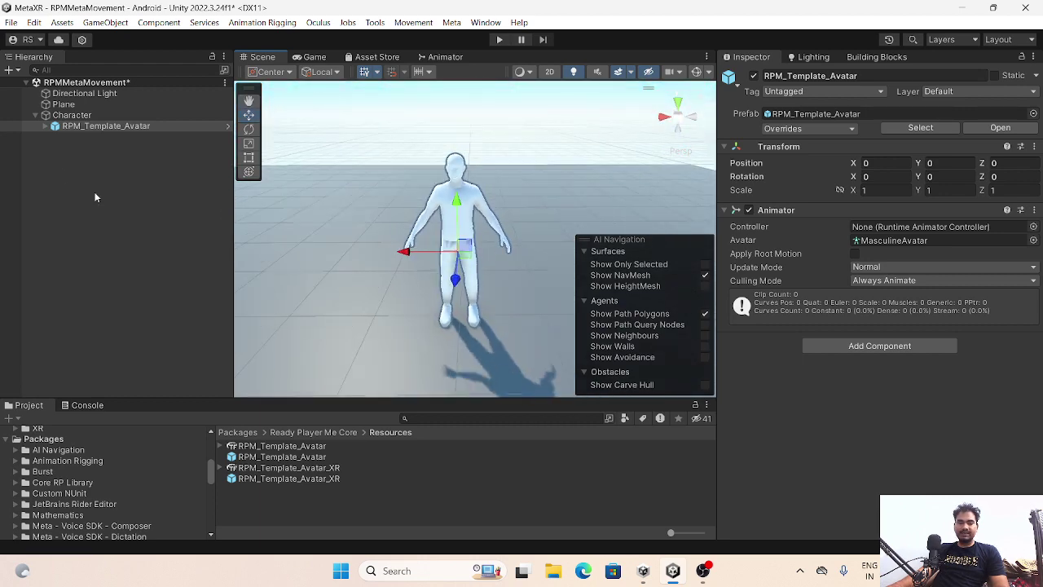
- Locate the Wolf3D_Avatar mesh and material used by the avatar's Renderer_Avatar
left_click(44, 127)
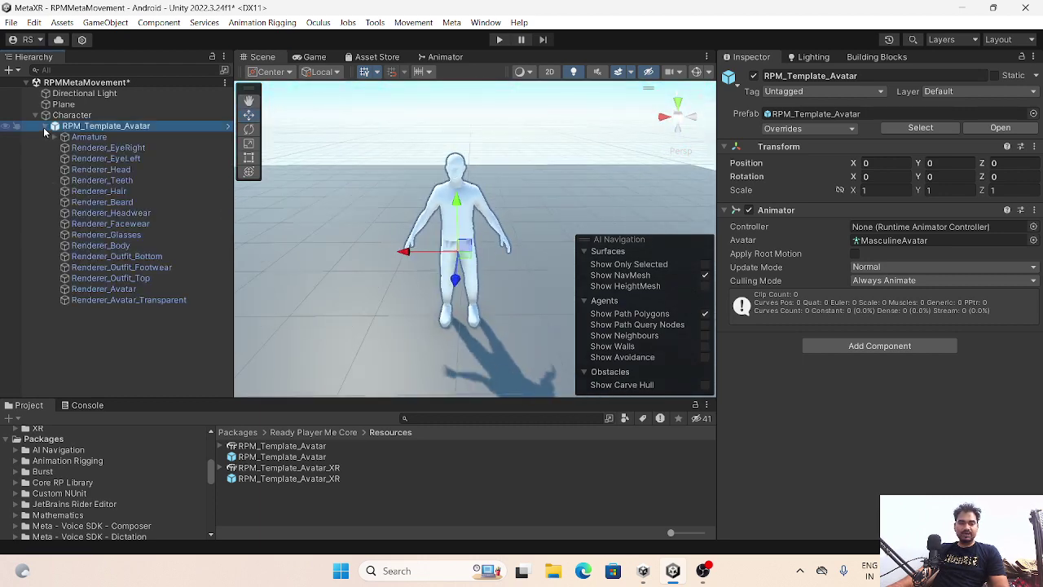
left_click(130, 289)
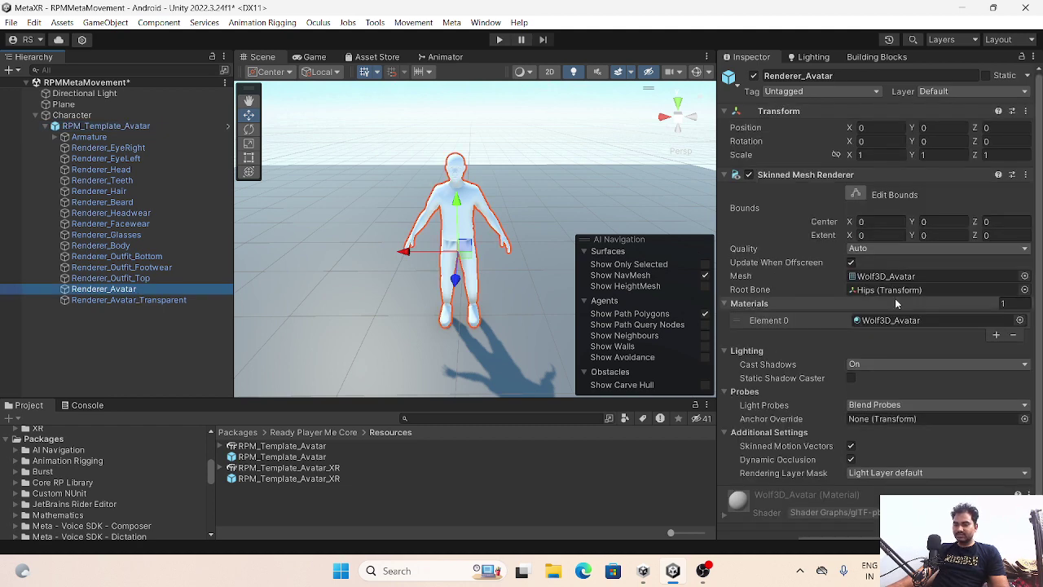
left_click(885, 279)
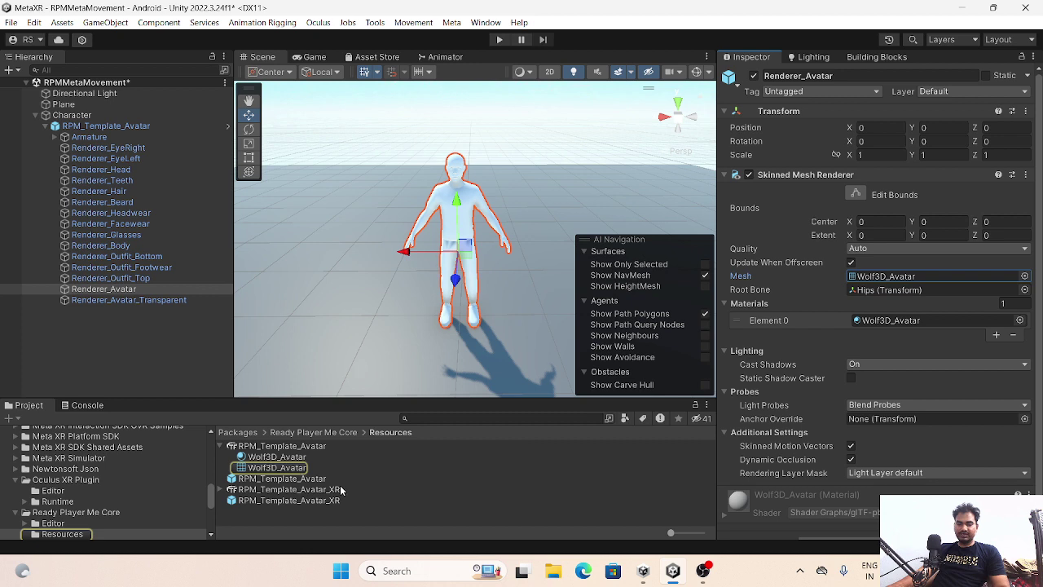
left_click(878, 321)
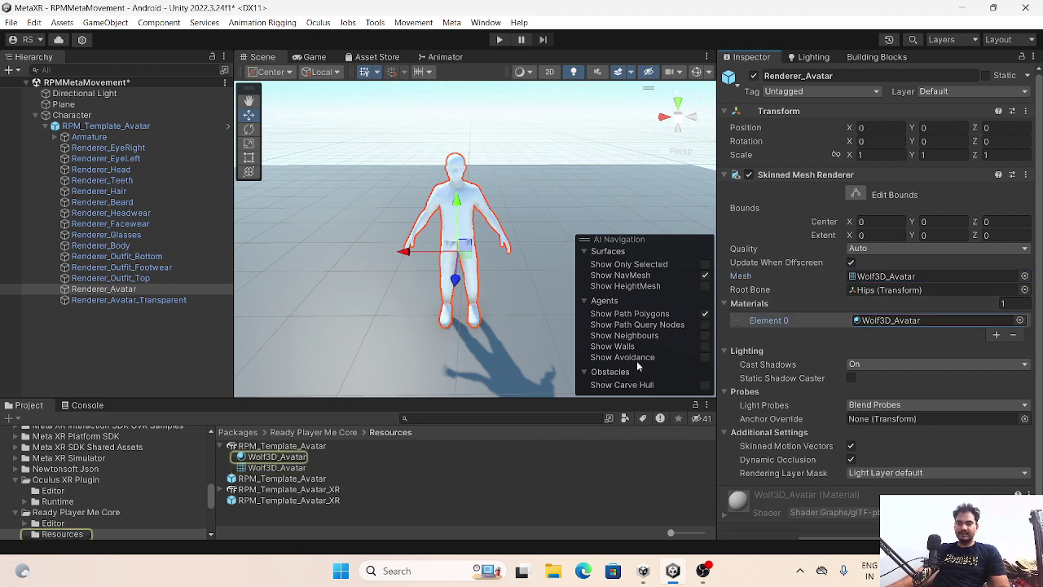
left_click(130, 123)
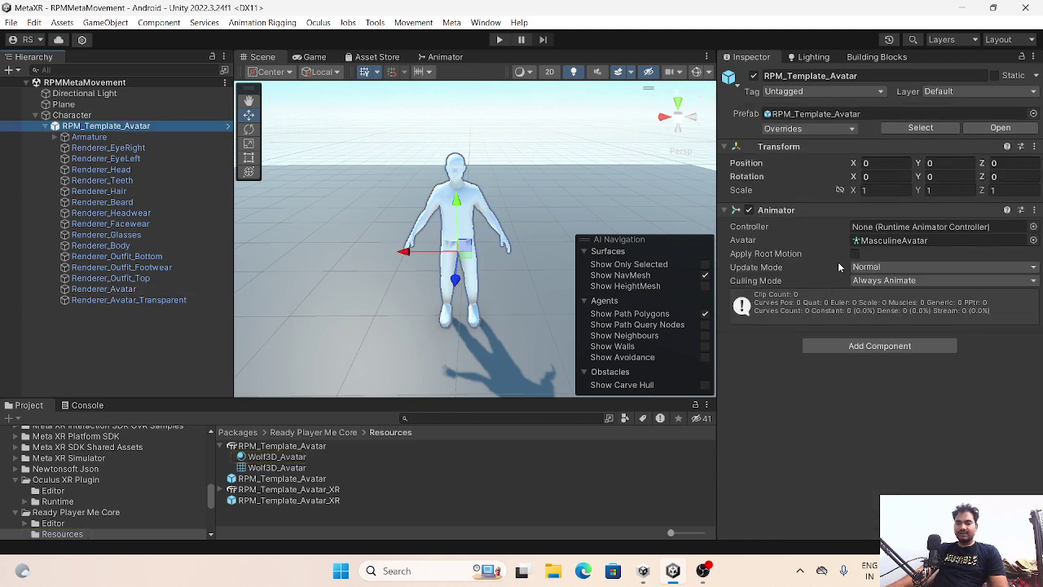
- Review the MasculineAvatar's humanoid bone mapping and its Muscles & Settings
left_click(862, 244)
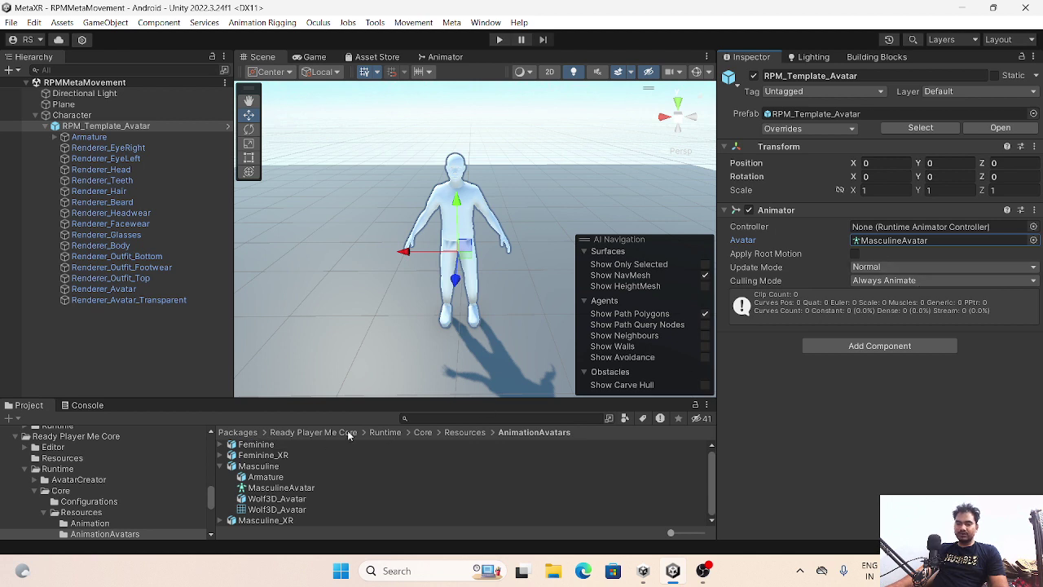
left_click(894, 244)
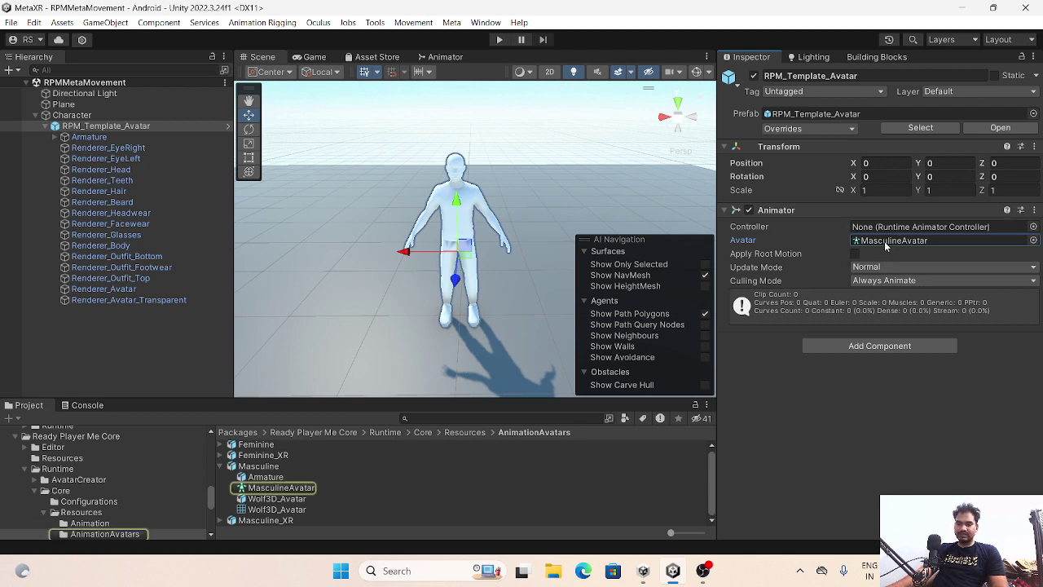
left_click(284, 488)
left_click(880, 107)
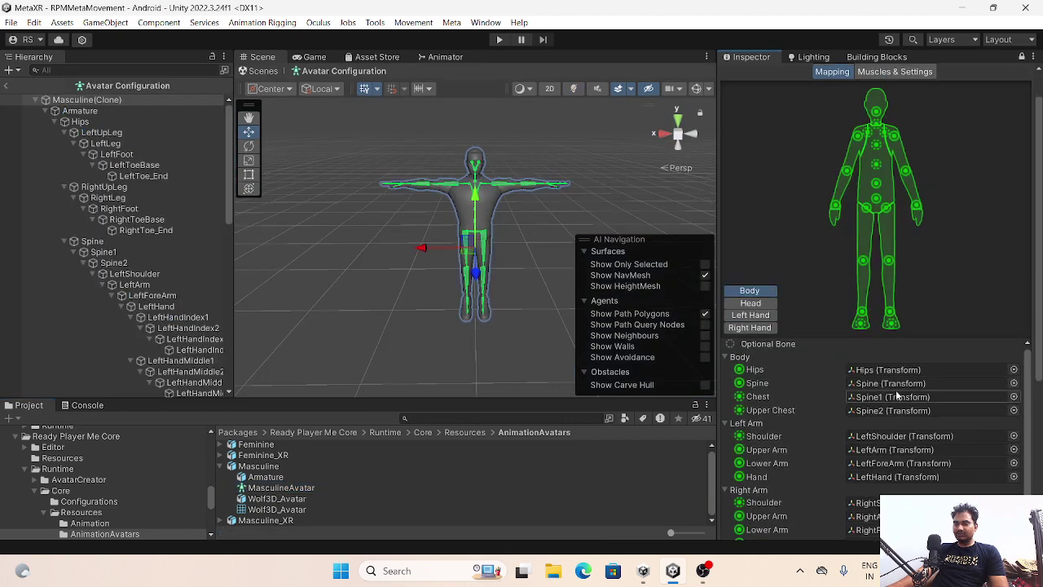
left_click(885, 74)
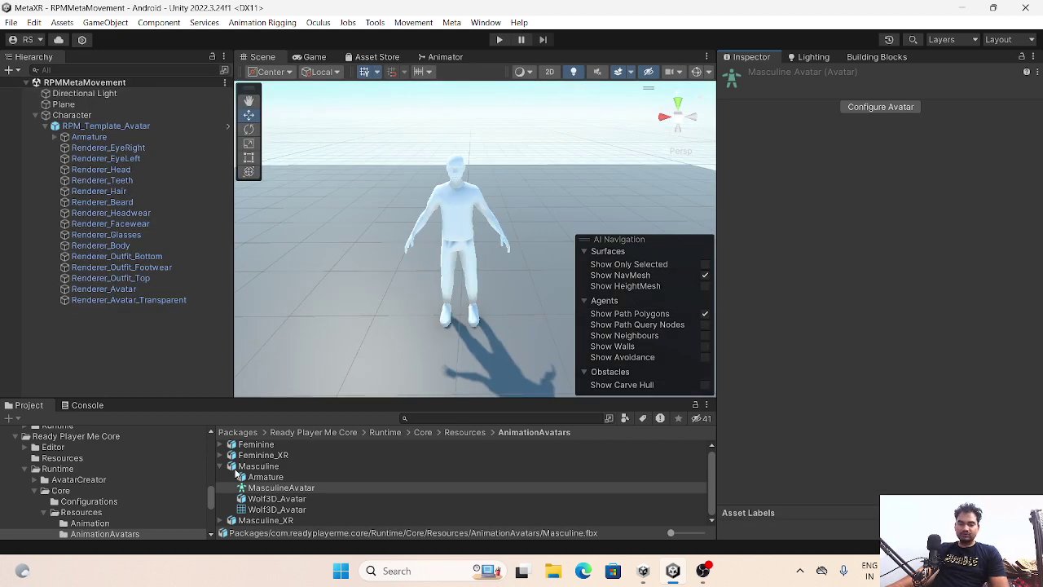
- Select both the Feminine and Masculine models and bring up their context menu
left_click(222, 467)
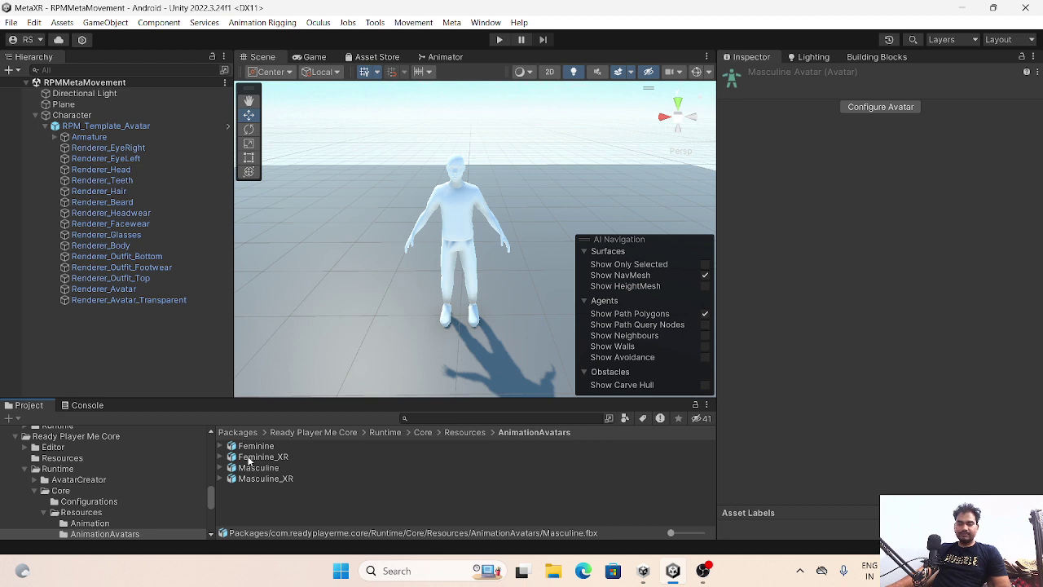
left_click(251, 448)
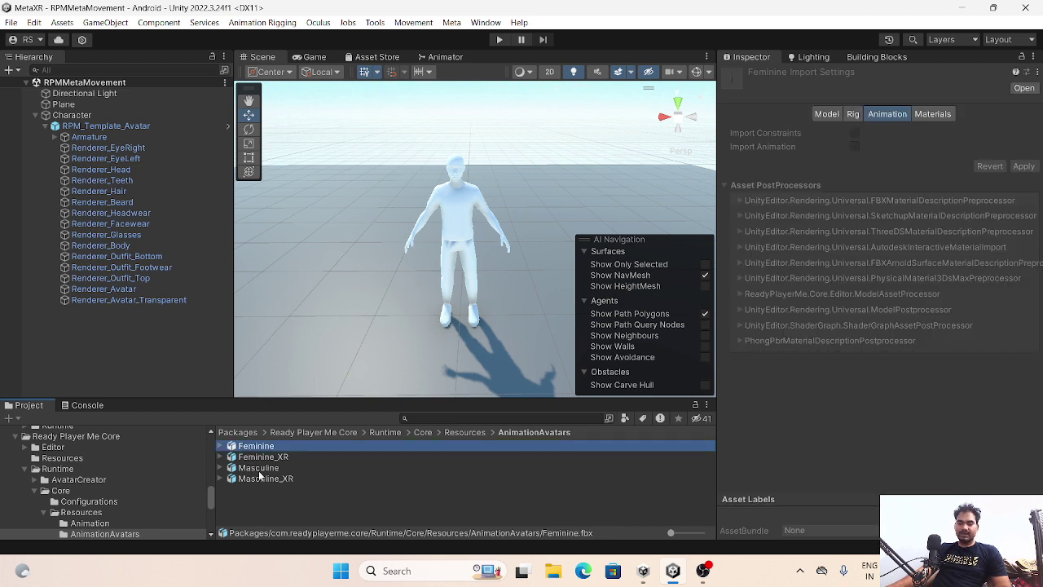
left_click(259, 469, "ctrl")
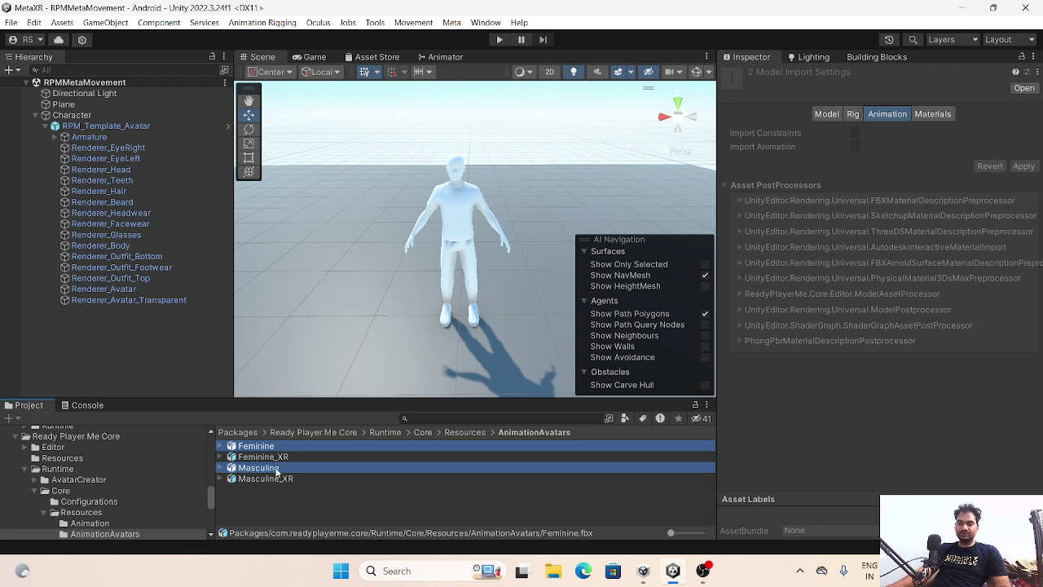
right_click(277, 470)
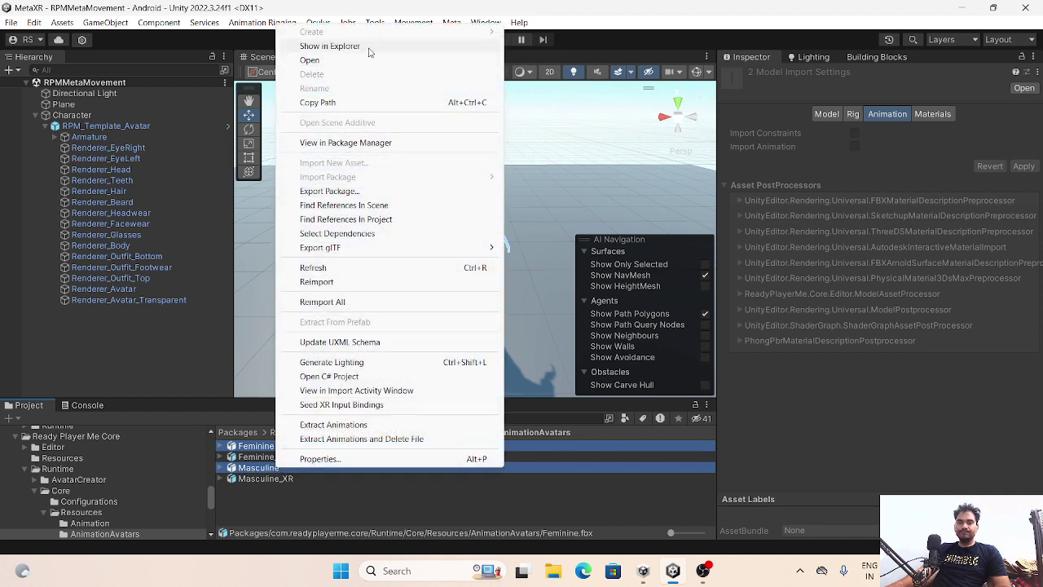
- Reveal the Feminine and Masculine files in File Explorer and go to the project's Assets folder
left_click(329, 46)
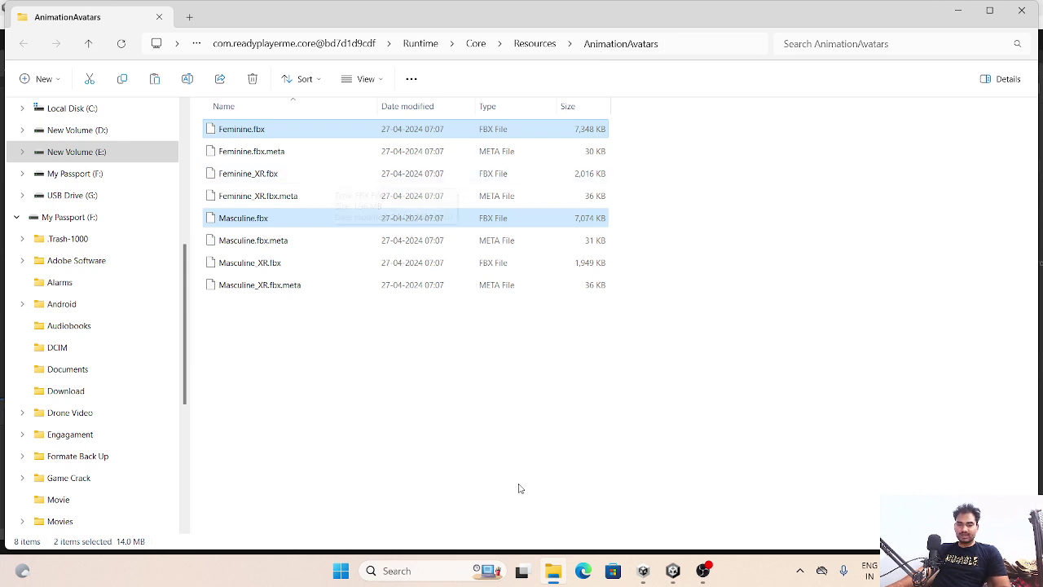
left_click(672, 569)
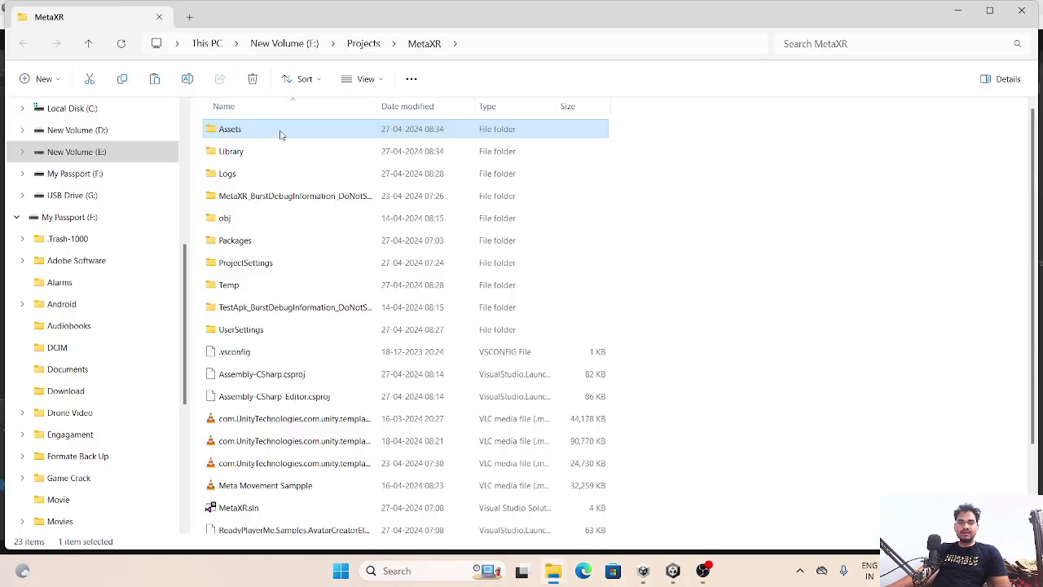
double_click(279, 133)
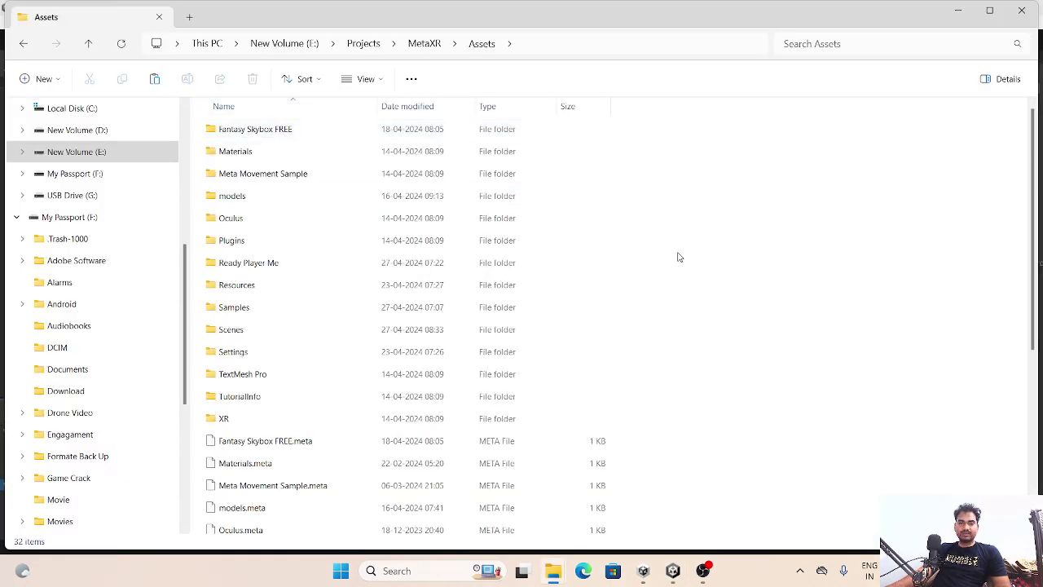
- Create a new folder named 'Animator Avatar' in Assets
right_click(753, 194)
mouse_move(790, 309)
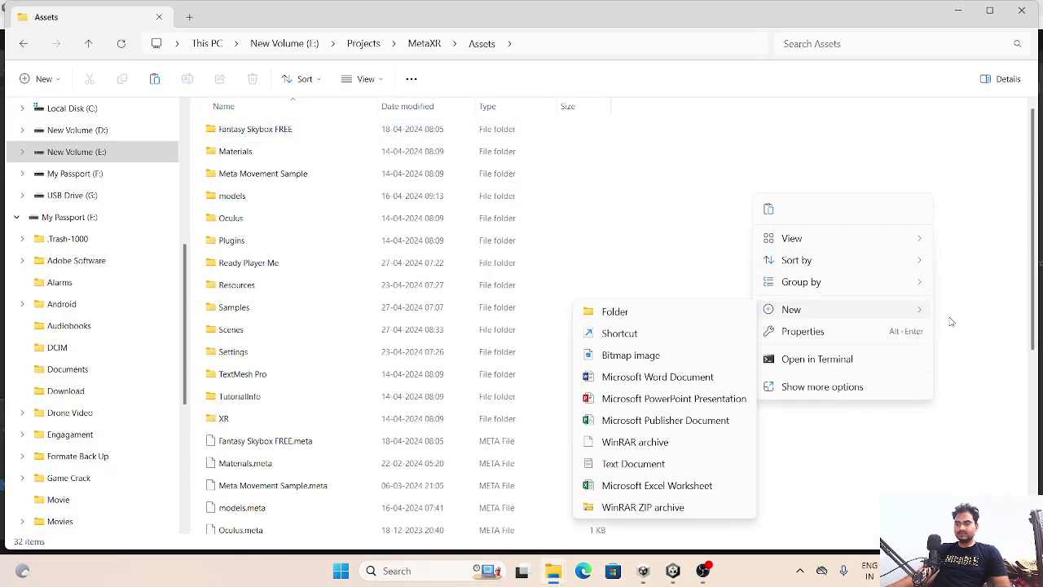
left_click(615, 311)
type("Animator Avatar")
key("Return")
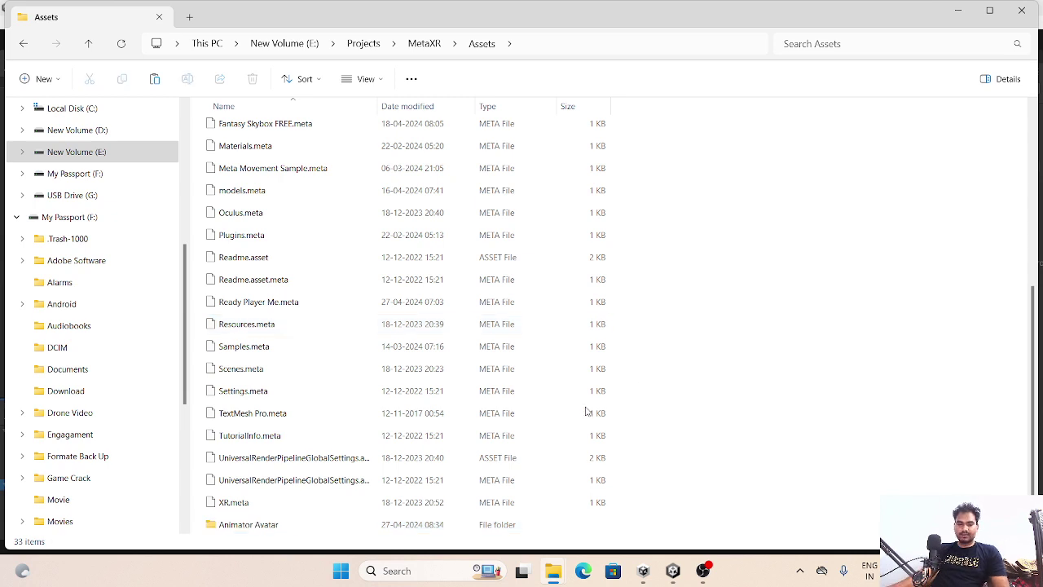
- Paste Feminine.fbx and Masculine.fbx into the Animator Avatar folder and return to Unity
double_click(259, 526)
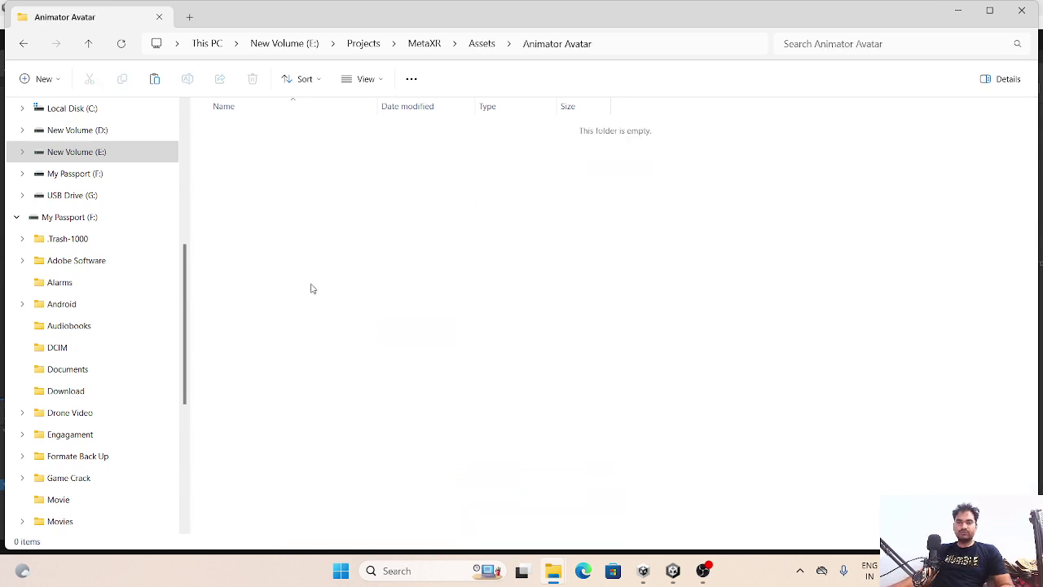
key("ctrl+v")
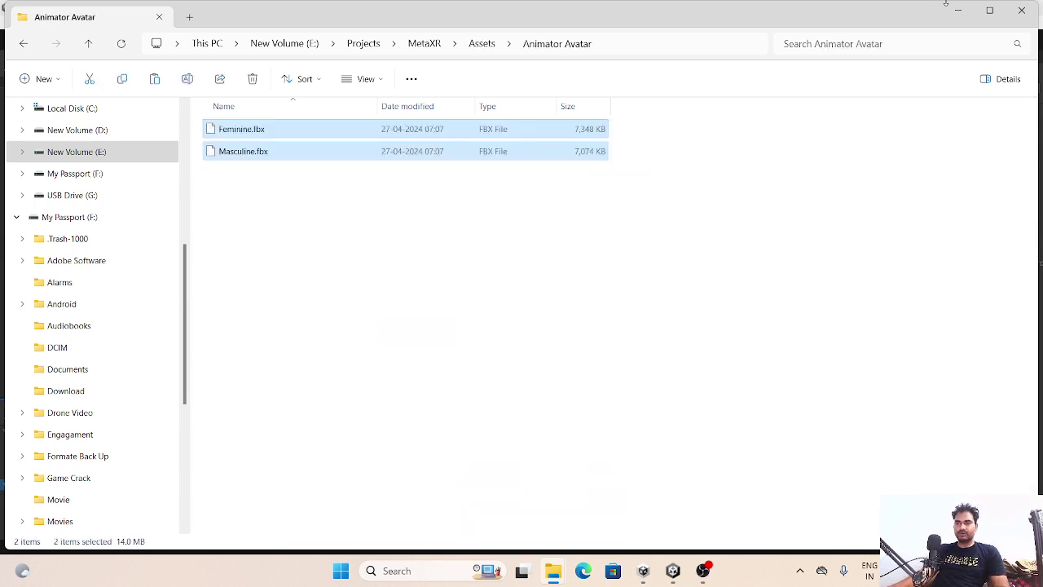
left_click(959, 10)
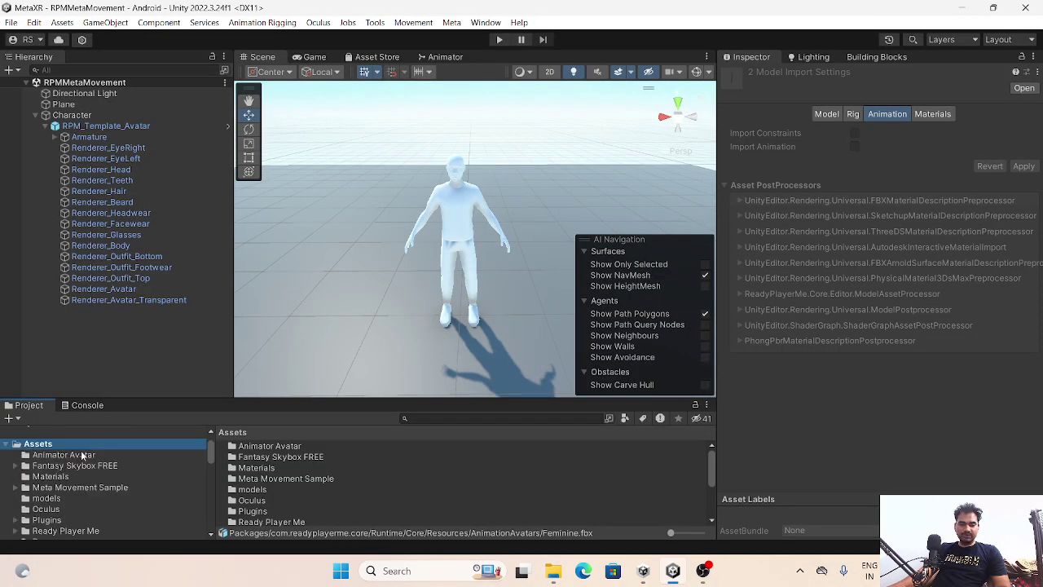
- Set the copied Masculine model's rig Animation Type to Humanoid and apply
scroll(108, 453, "down", 2)
scroll(107, 469, "up", 2)
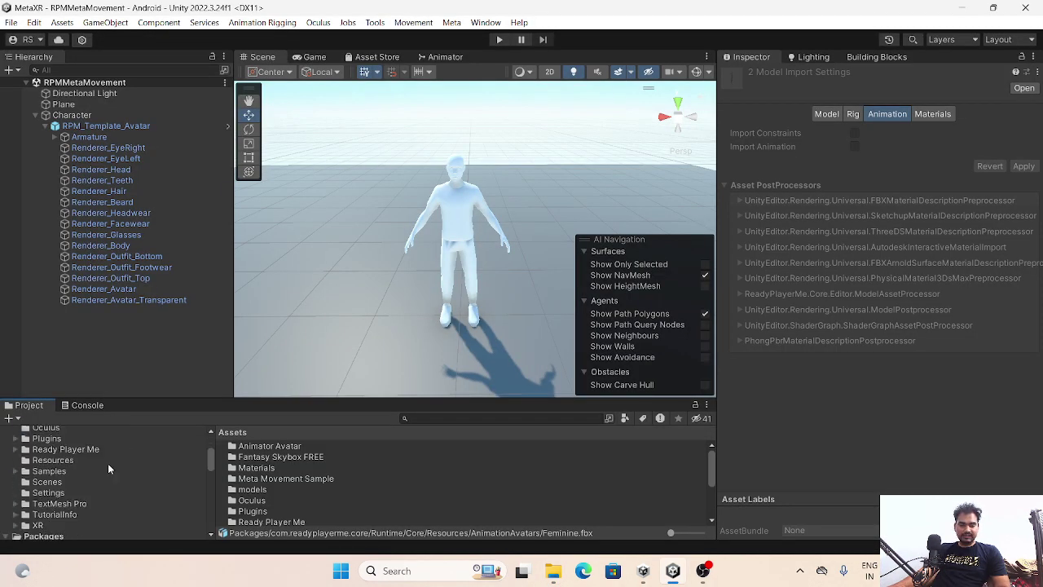
left_click(87, 454)
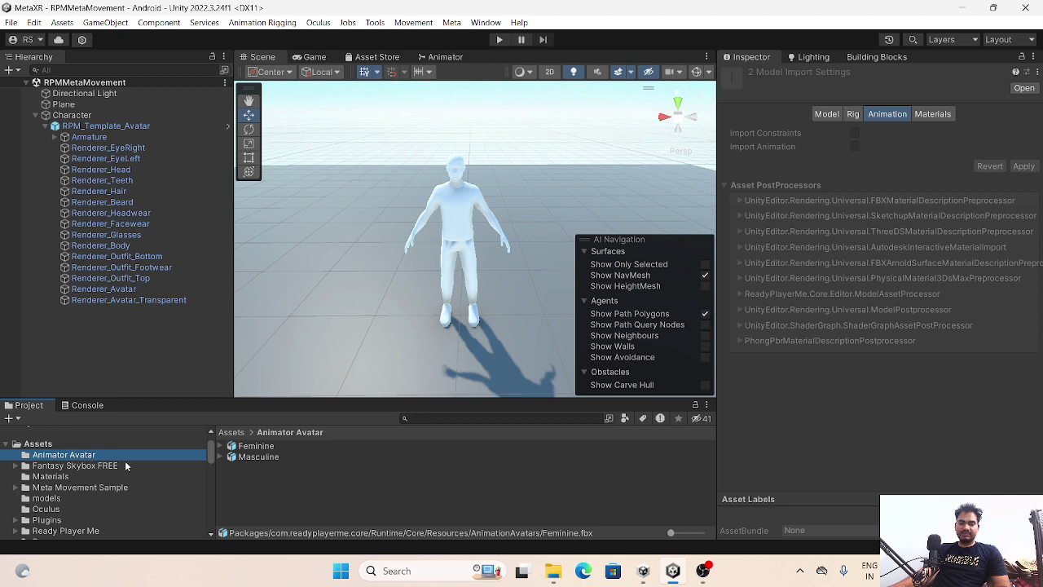
left_click(249, 457)
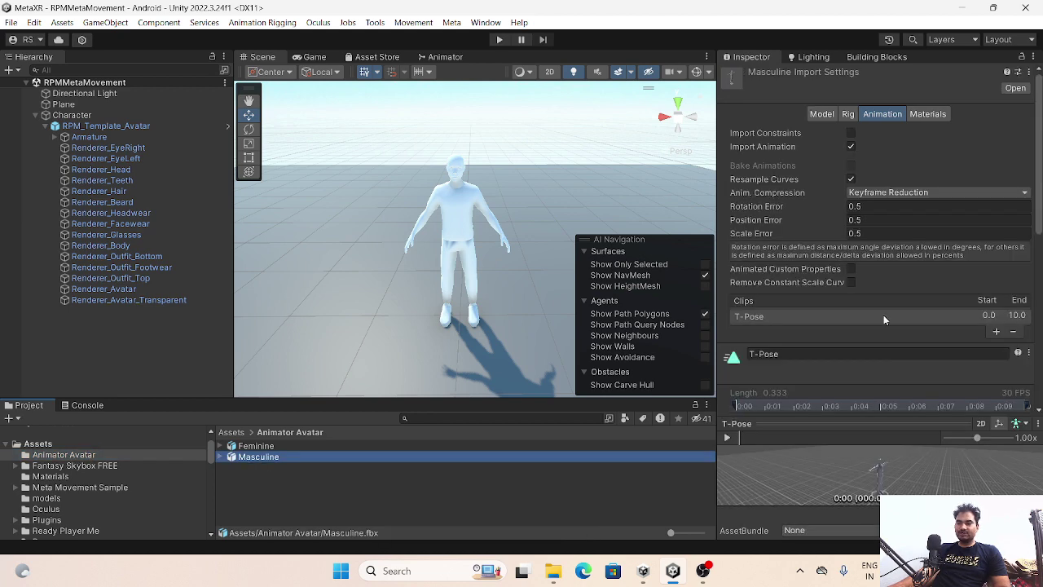
left_click(848, 115)
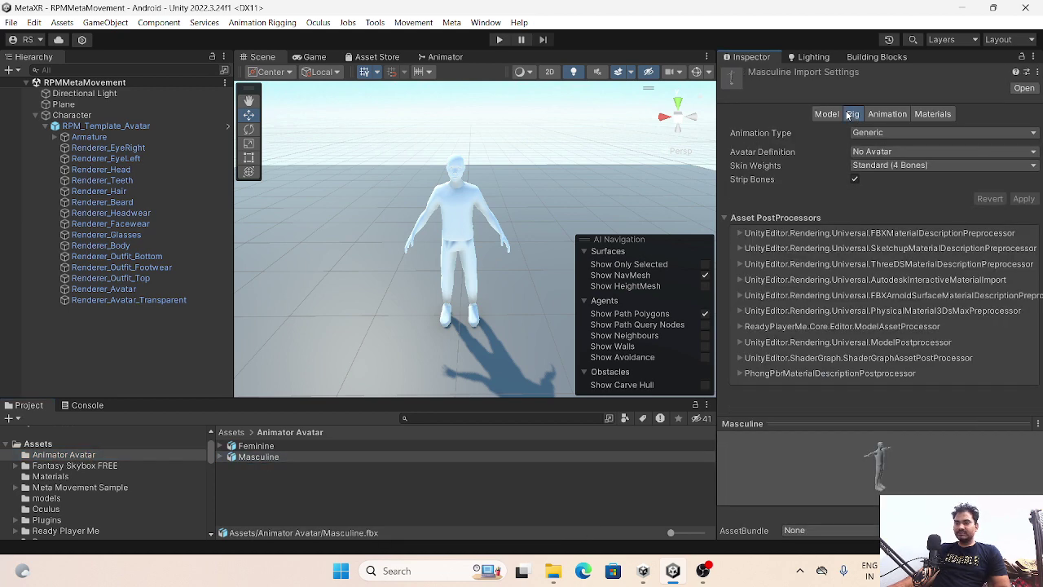
left_click(886, 131)
left_click(910, 190)
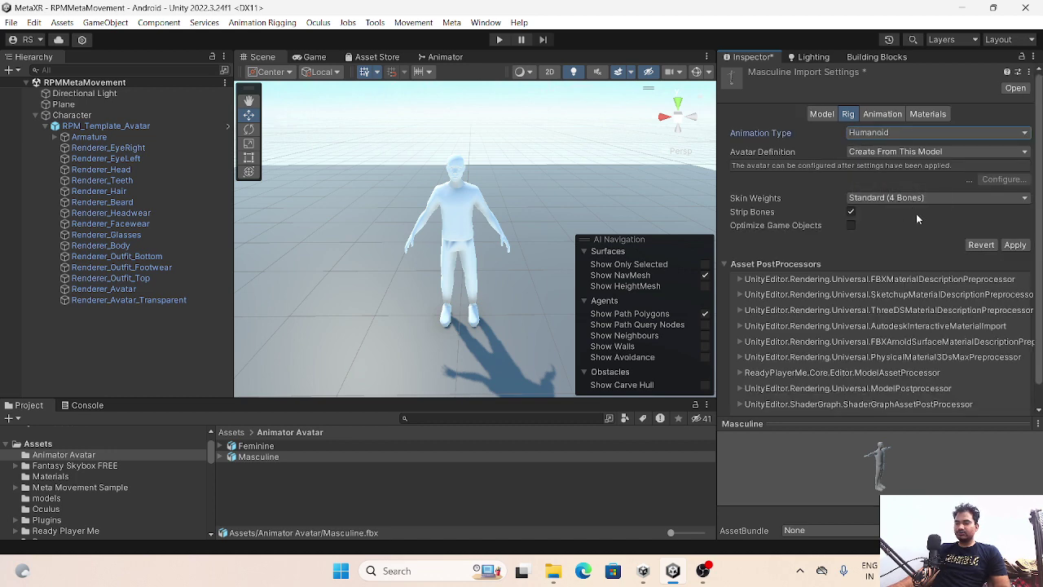
left_click(1015, 246)
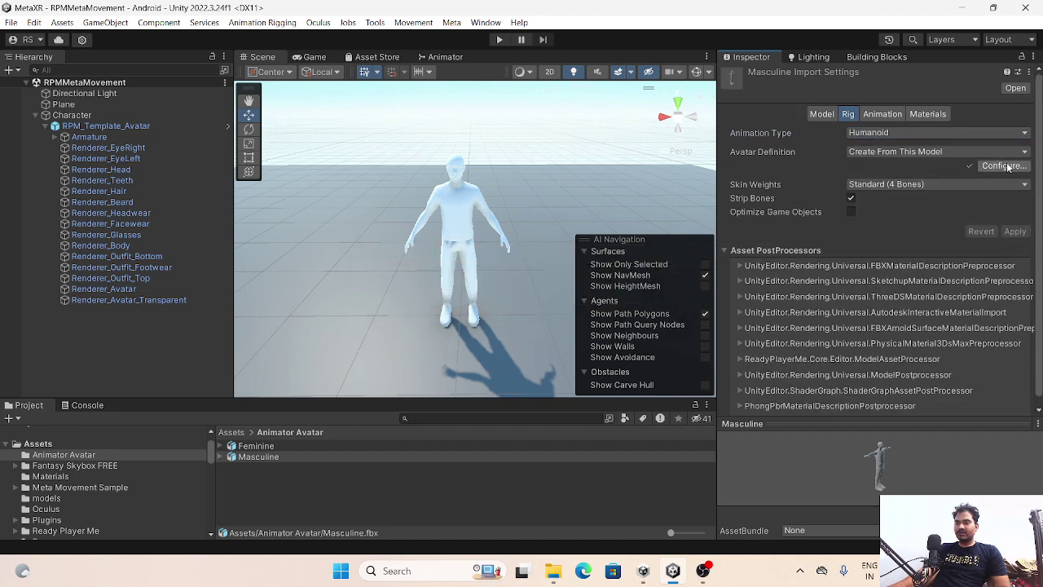
- Enable Translation DoF in the Masculine avatar's Muscles & Settings and apply
left_click(879, 114)
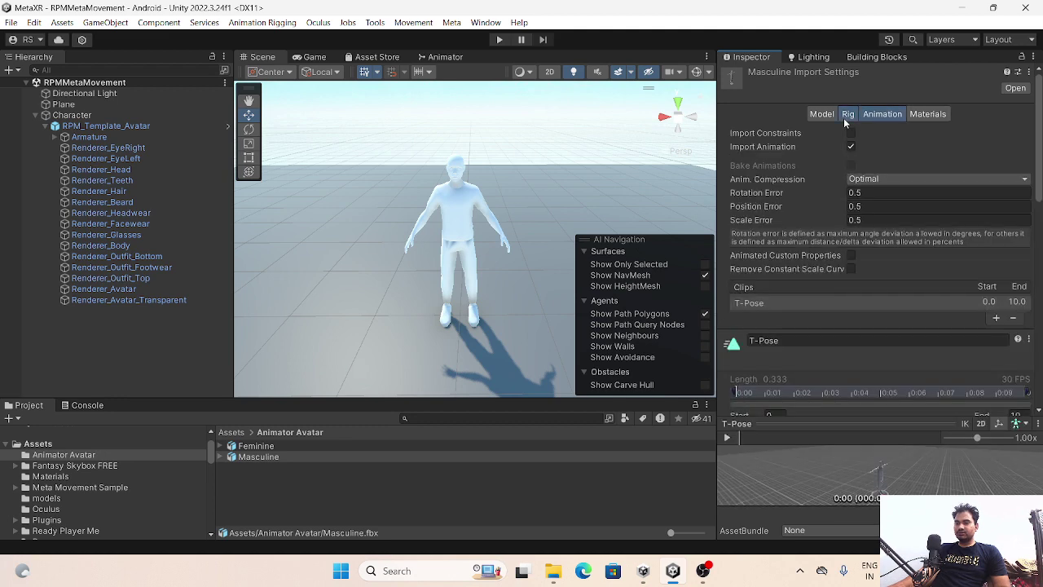
left_click(848, 114)
left_click(997, 168)
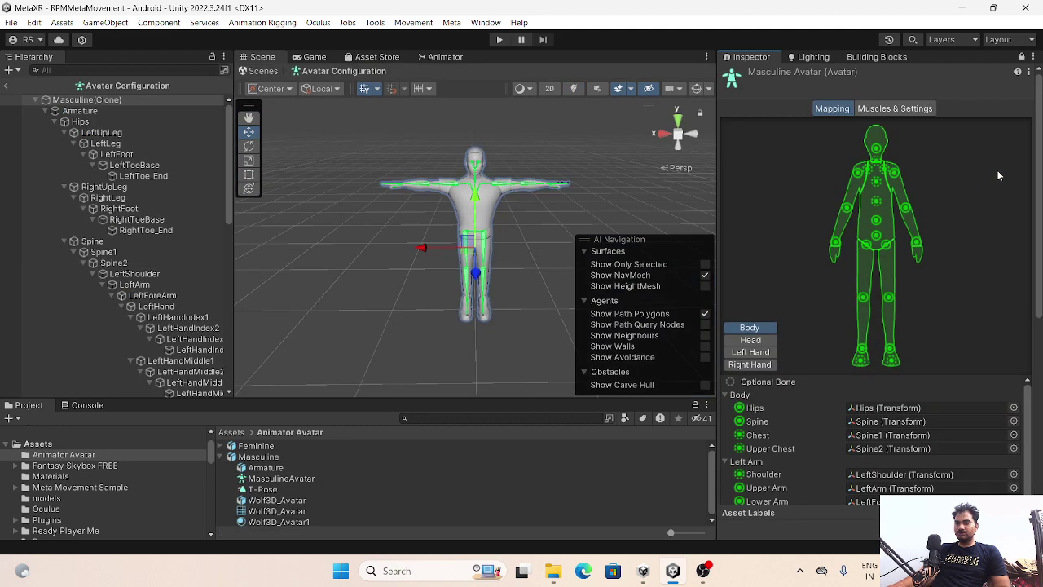
left_click(919, 114)
scroll(900, 367, "down", 1)
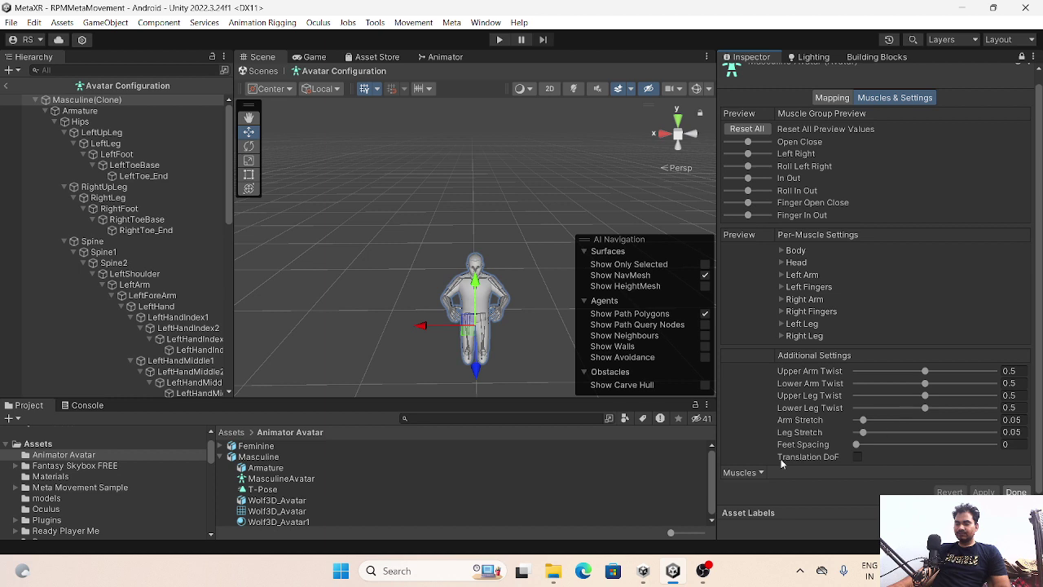
left_click(857, 457)
left_click(858, 444)
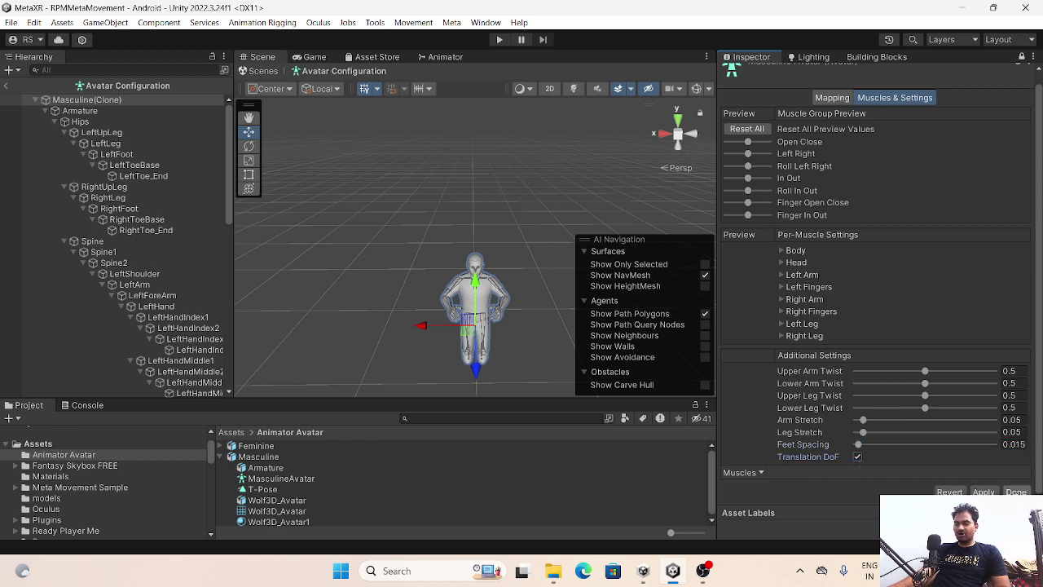
left_click(993, 492)
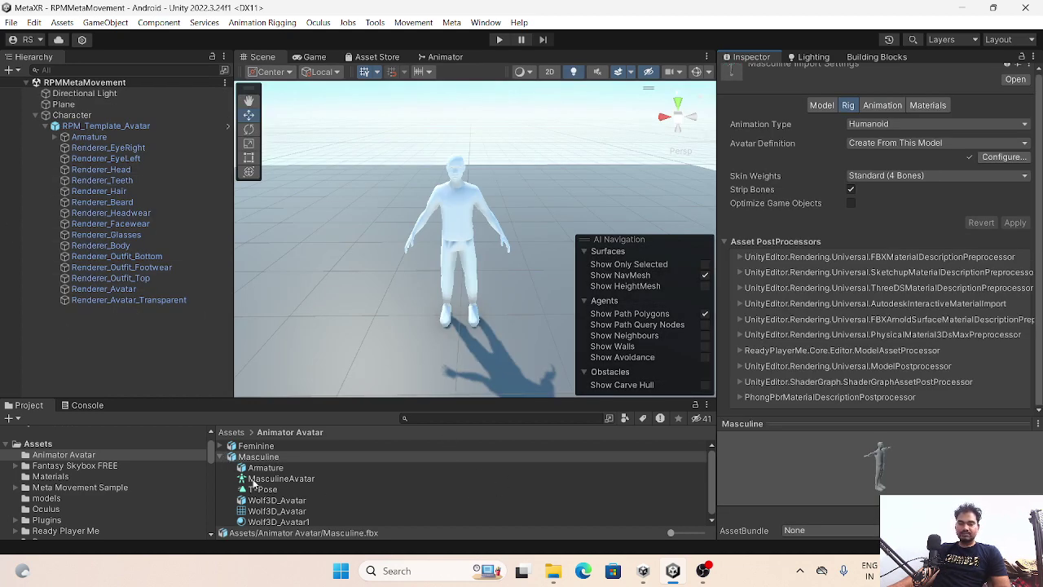
- Set the Feminine model's rig Animation Type to Humanoid and apply
left_click(223, 458)
left_click(263, 449)
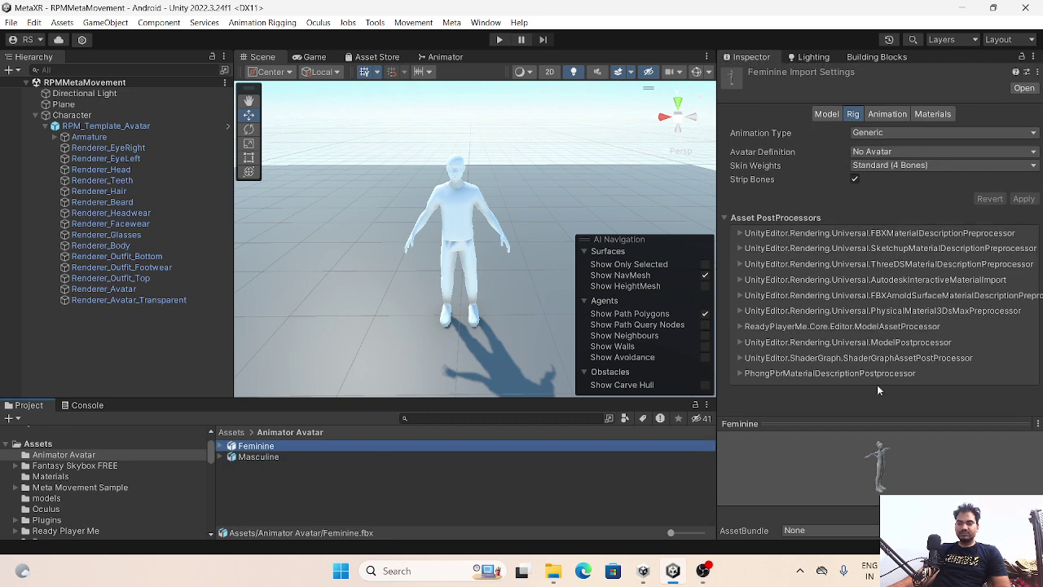
left_click(875, 133)
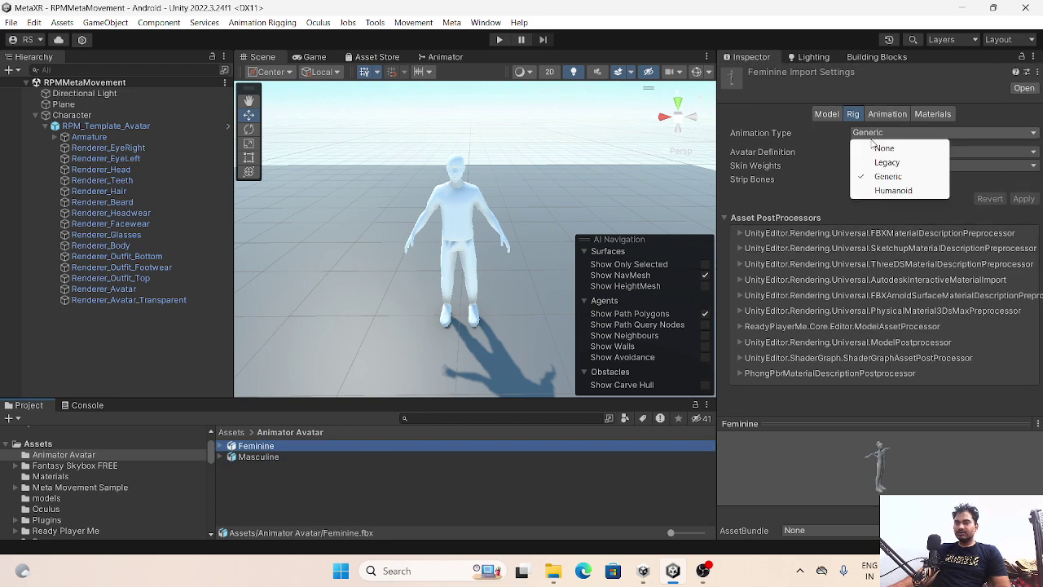
left_click(893, 190)
left_click(887, 115)
left_click(847, 114)
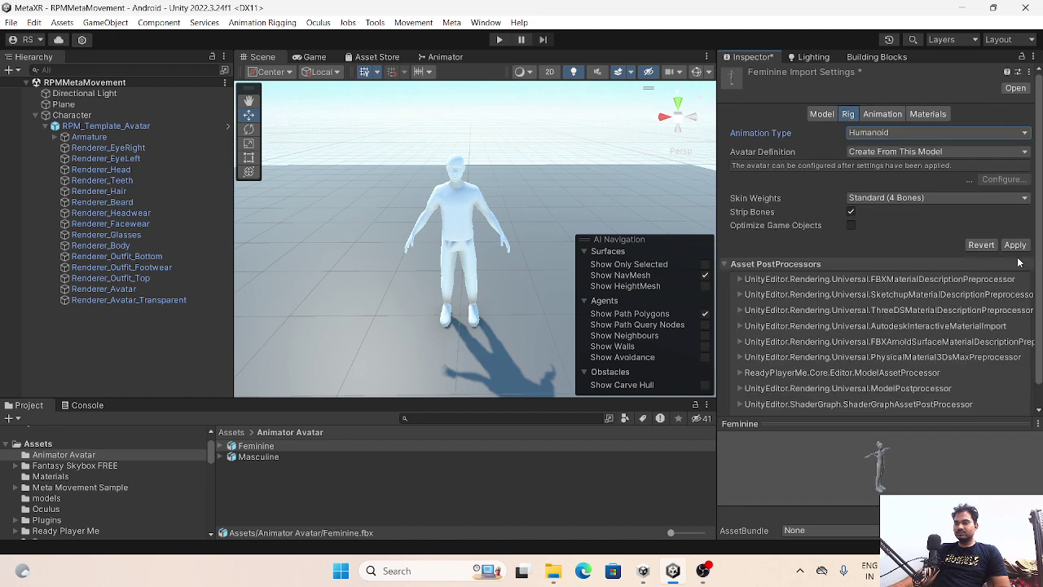
left_click(1016, 231)
- Enable Translation DoF in the Feminine avatar's Muscles & Settings, apply, and finish configuration
left_click(1004, 166)
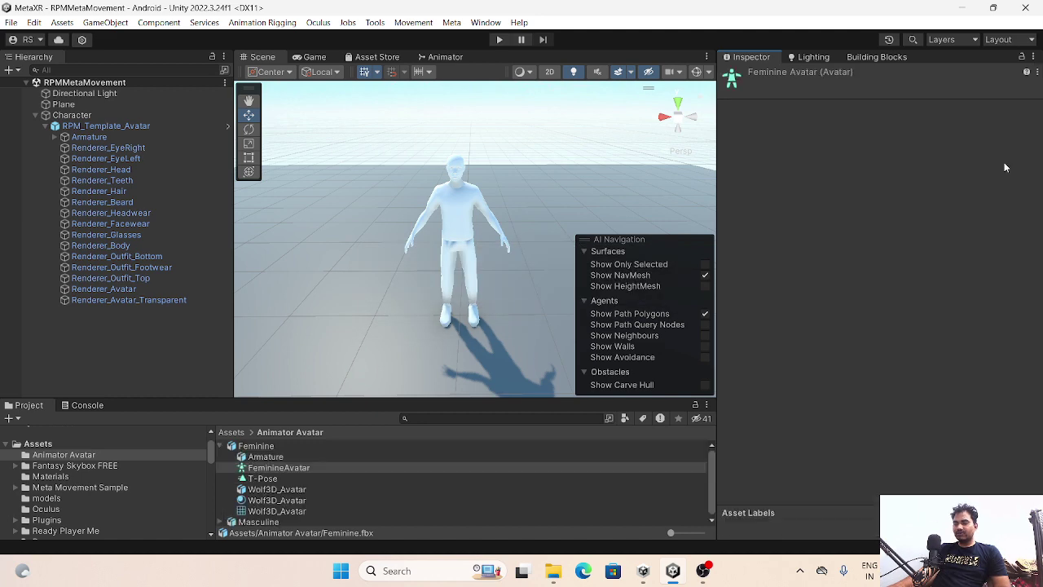
left_click(895, 109)
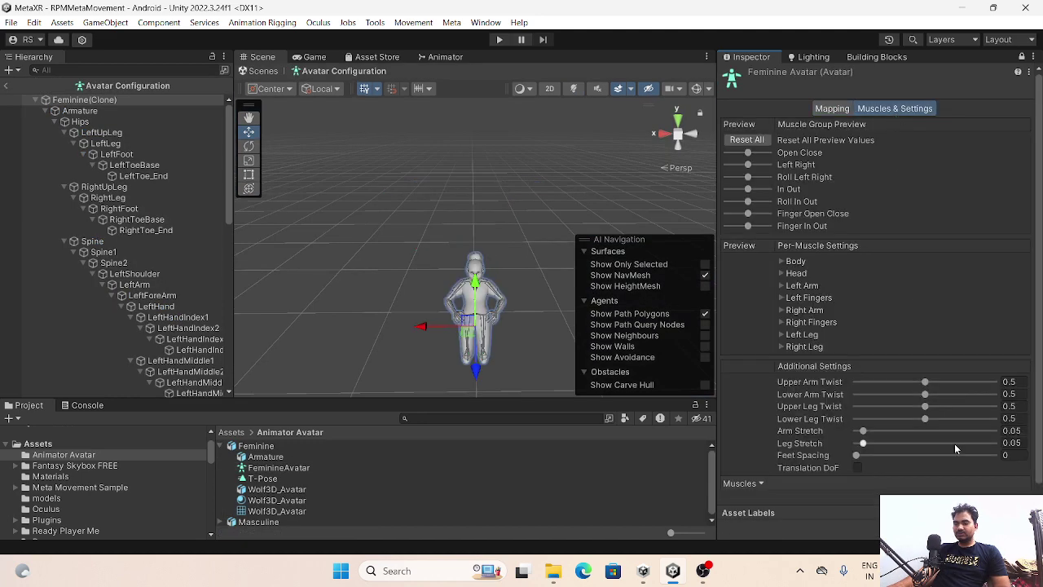
left_click(856, 469)
scroll(1012, 489, "down", 1)
left_click(983, 493)
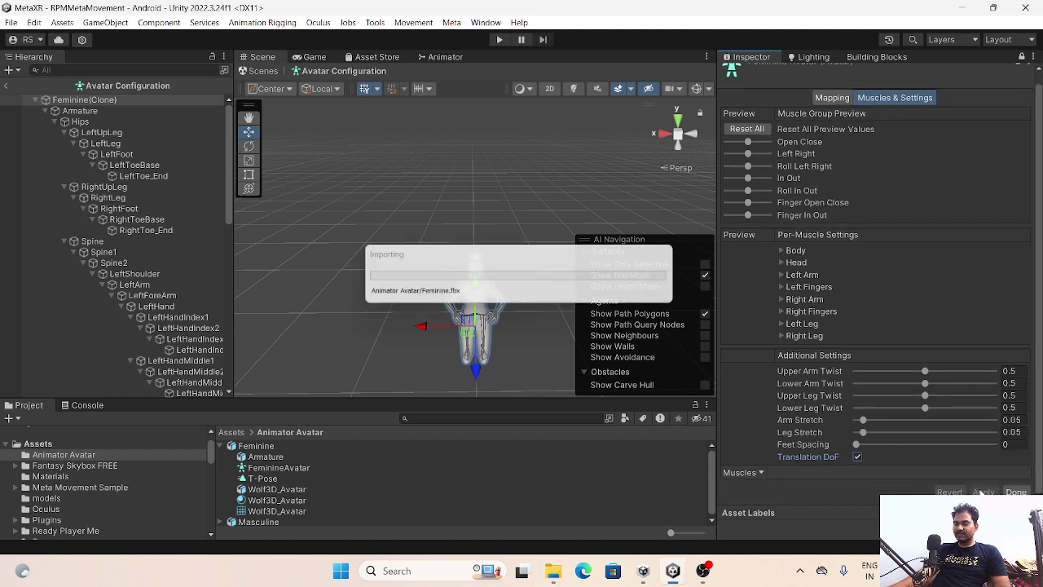
left_click(1016, 492)
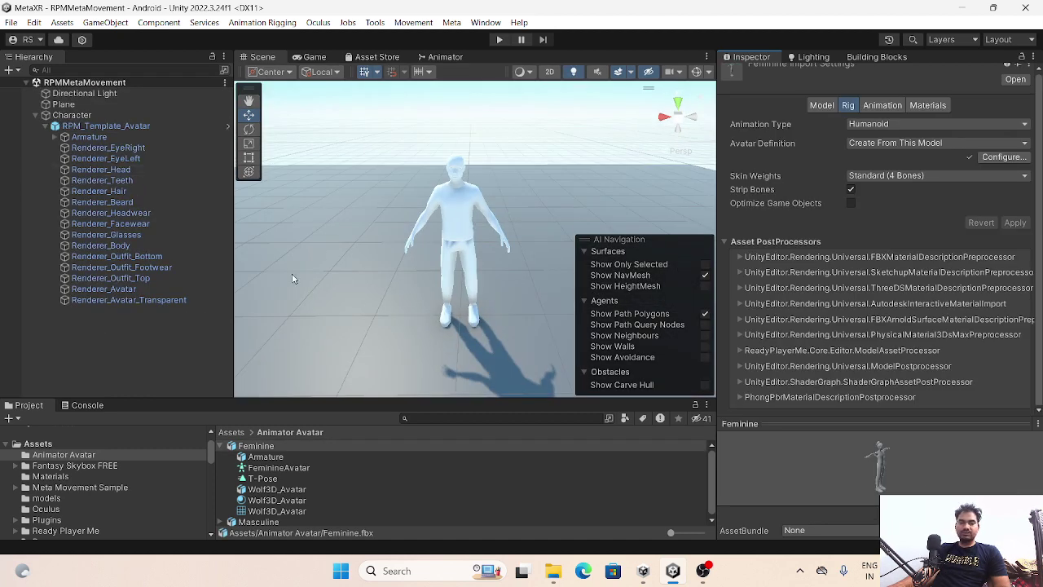
- Set RPM_Template_Avatar's Animator Avatar to MasculineAvatar, with no controller assigned
left_click(222, 446)
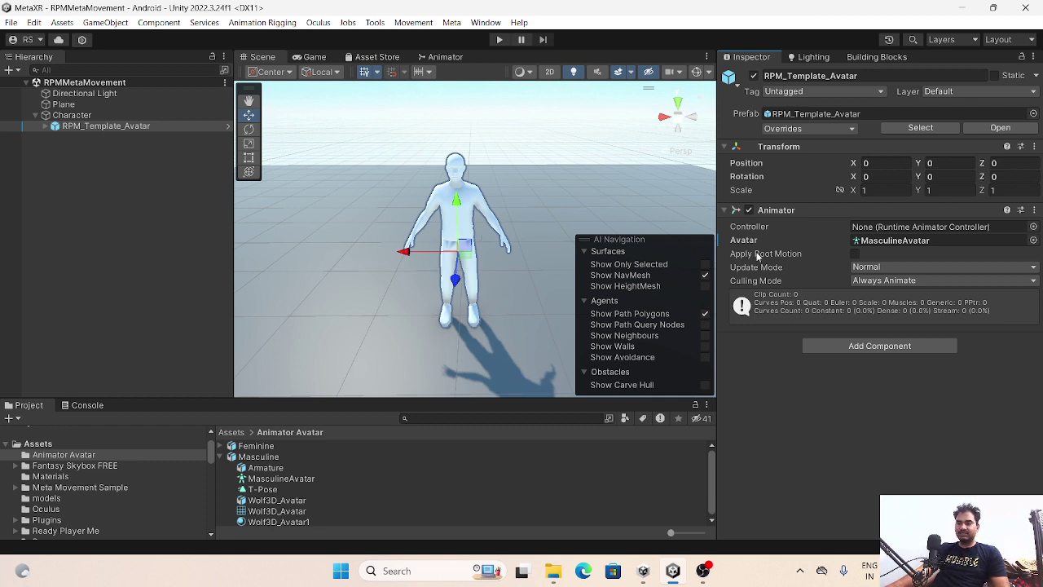
left_click(918, 242)
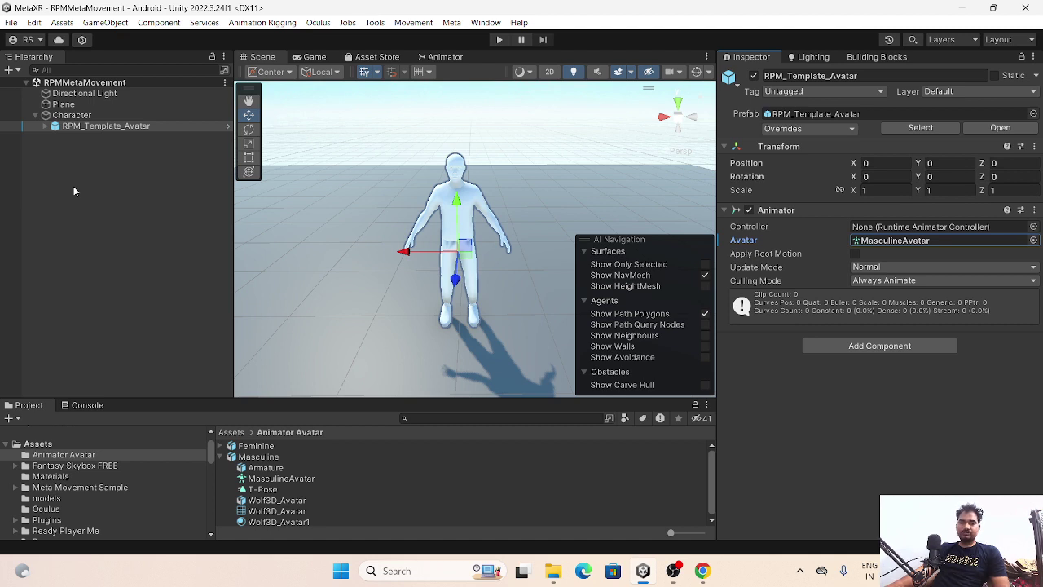
left_click(82, 116)
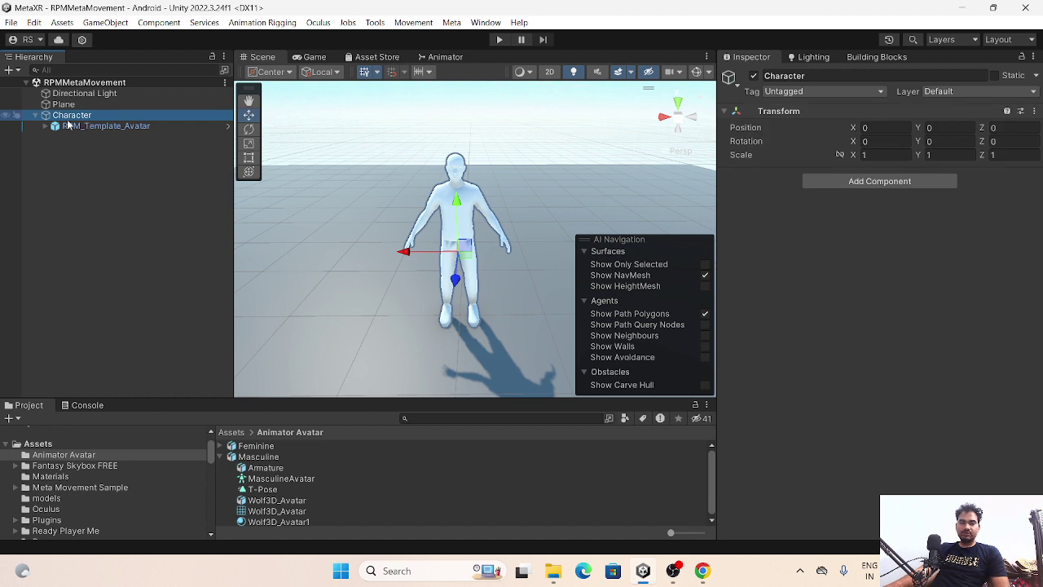
left_click(70, 126)
left_click(82, 119)
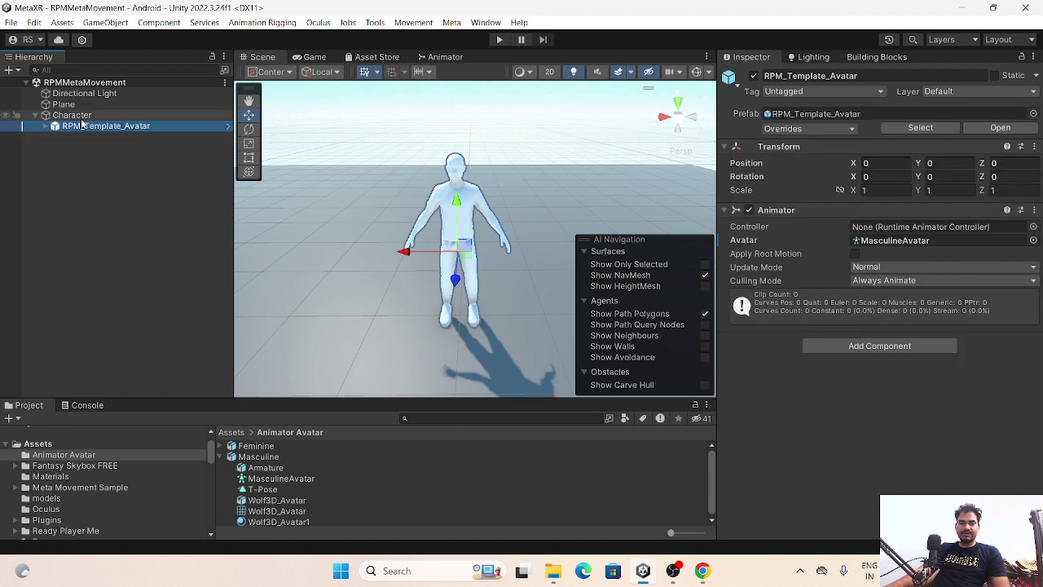
left_click(115, 22)
left_click(93, 359)
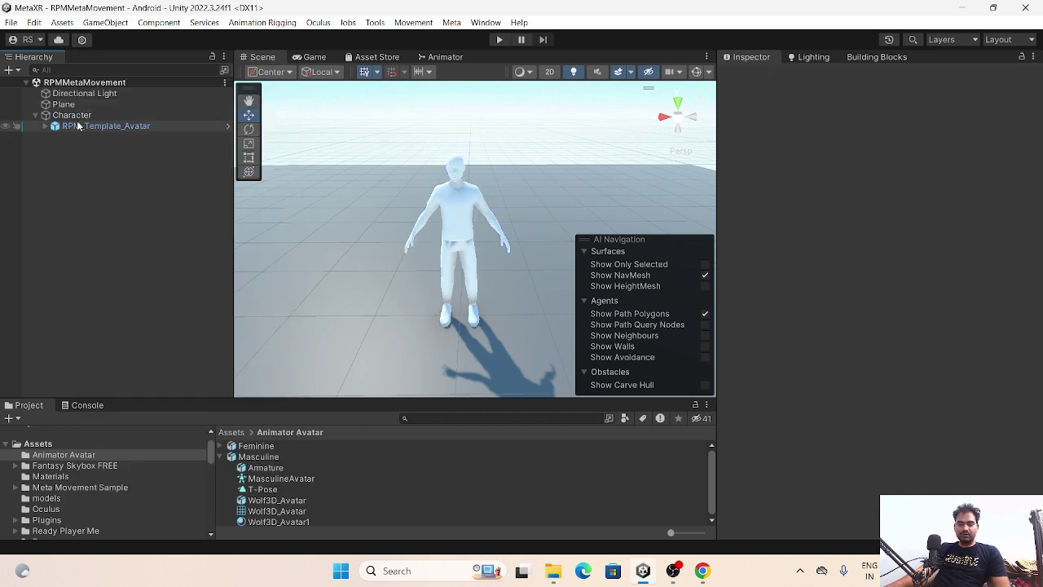
left_click(79, 115)
left_click(105, 127)
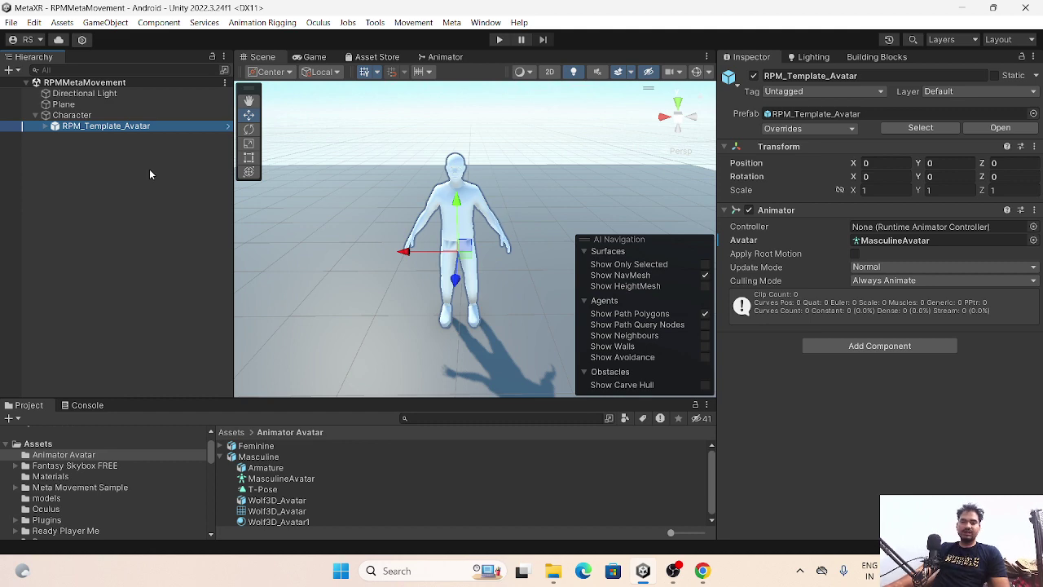
- Add the Camera Rig block from Meta's Building Blocks to the scene
left_click(99, 141)
left_click(729, 544)
left_click(831, 497)
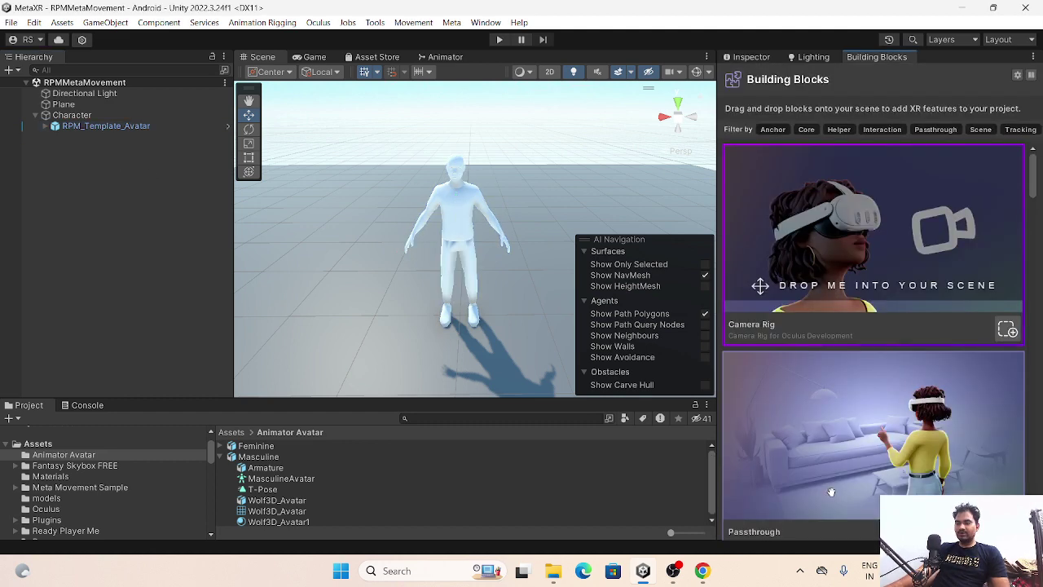
left_click(1007, 329)
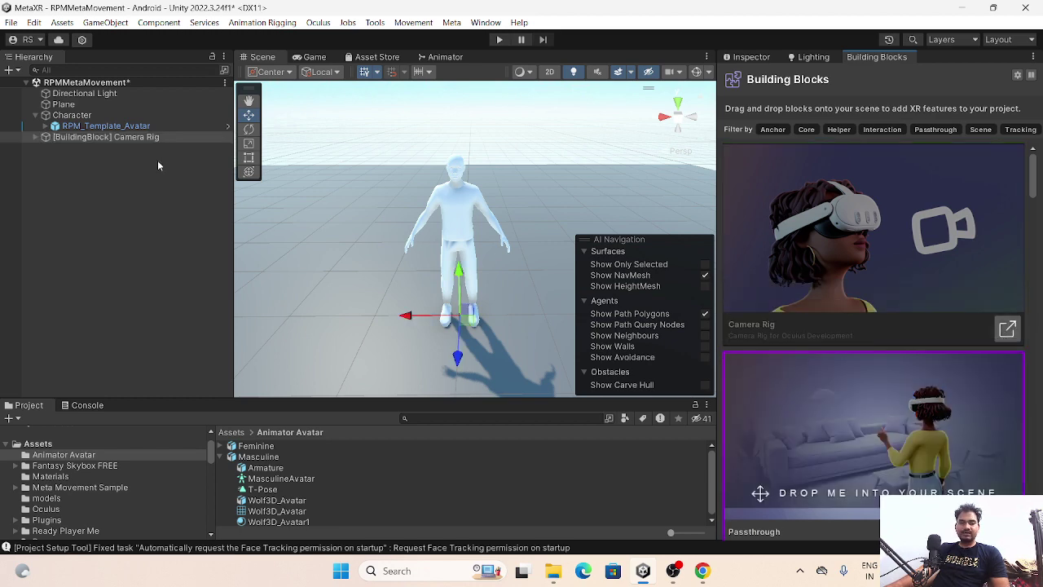
- Review the Camera Rig's OVR Manager, showing Body and Face Tracking Support set to Supported
left_click(157, 160)
left_click(92, 127)
left_click(104, 136)
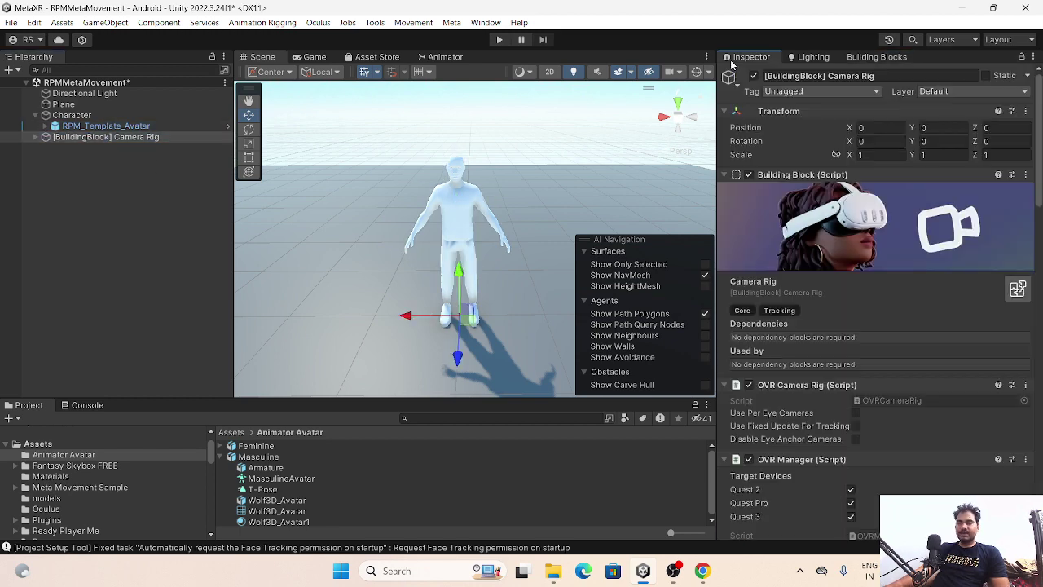
left_click(85, 137)
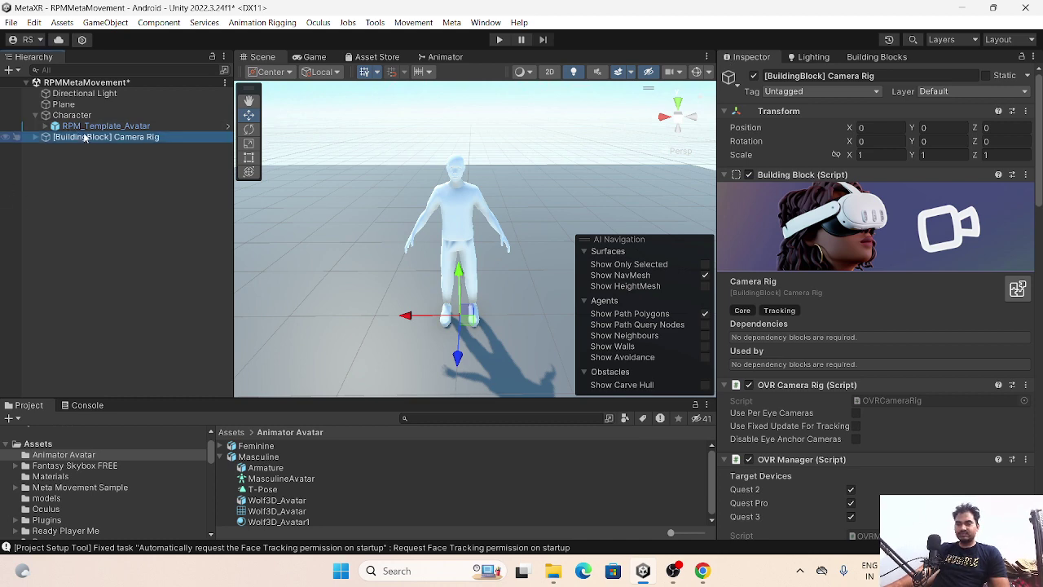
scroll(901, 274, "down", 1)
scroll(902, 274, "down", 2)
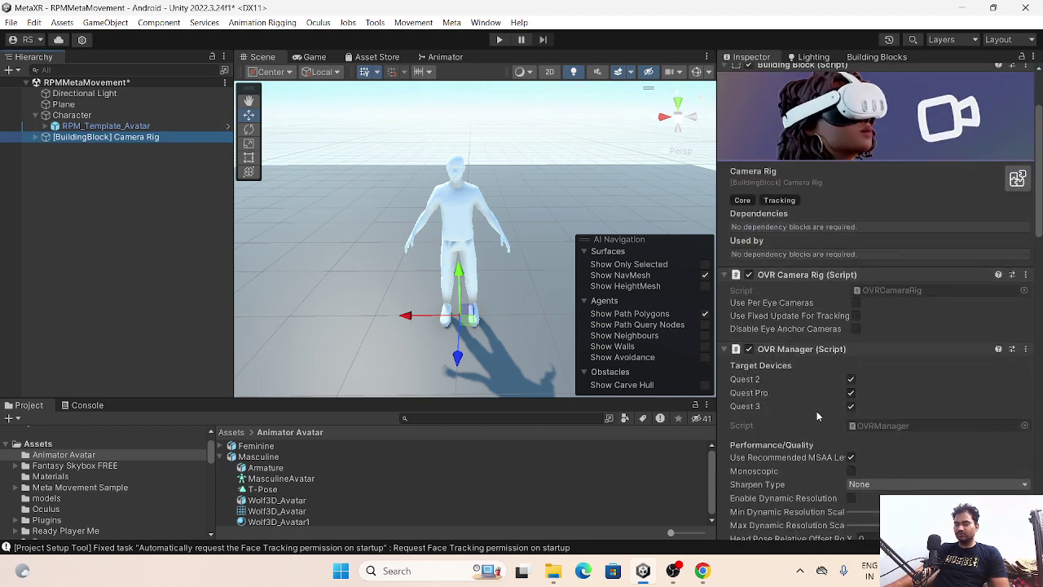
scroll(929, 318, "down", 15)
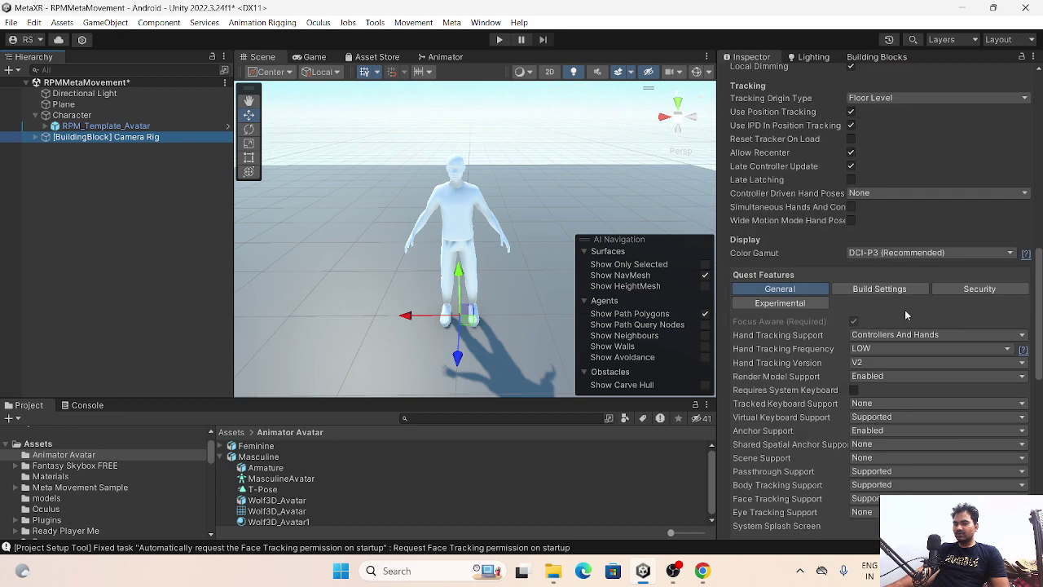
scroll(907, 261, "down", 4)
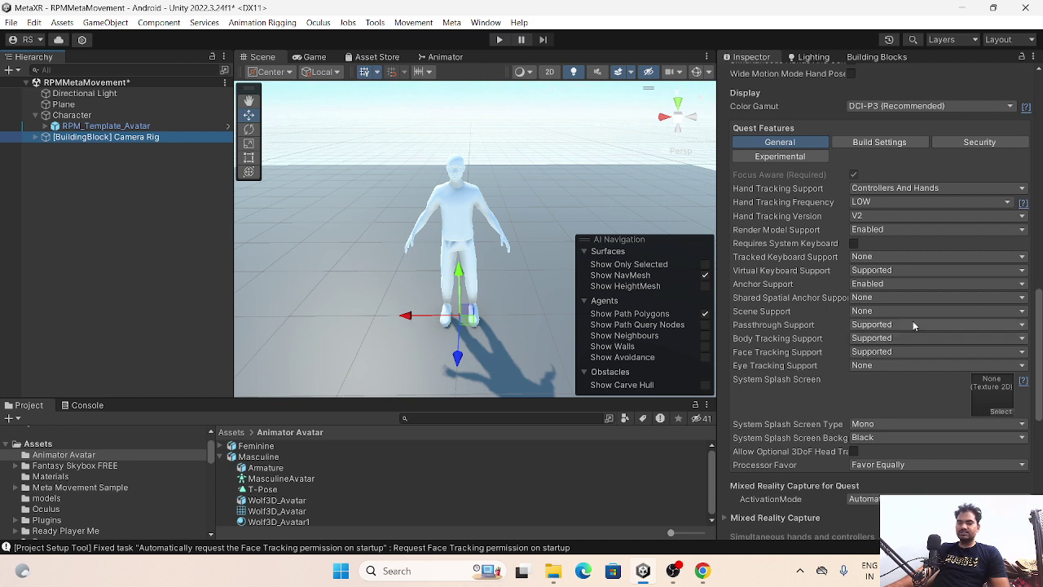
left_click(88, 265)
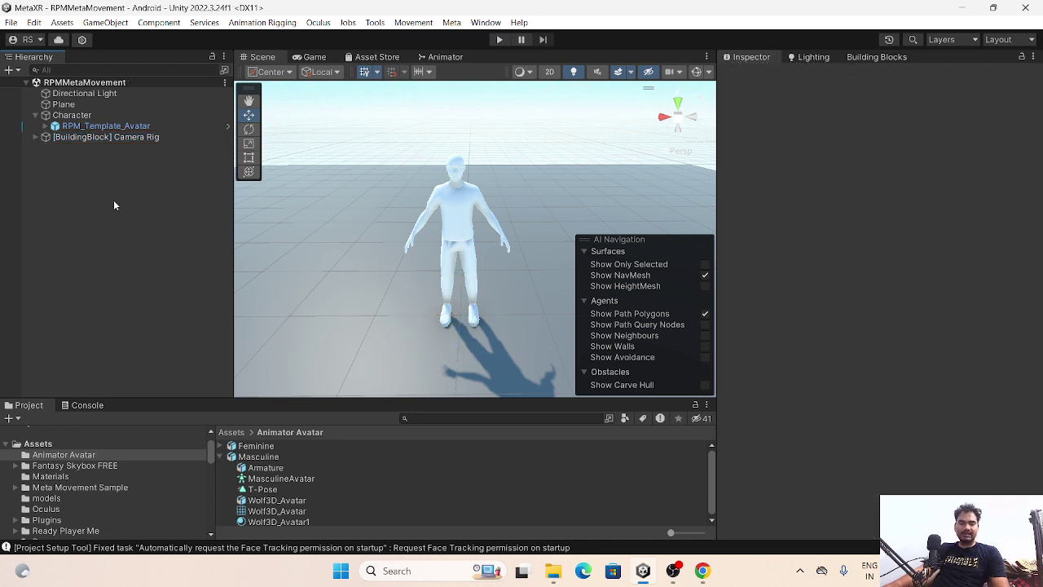
left_click(72, 115)
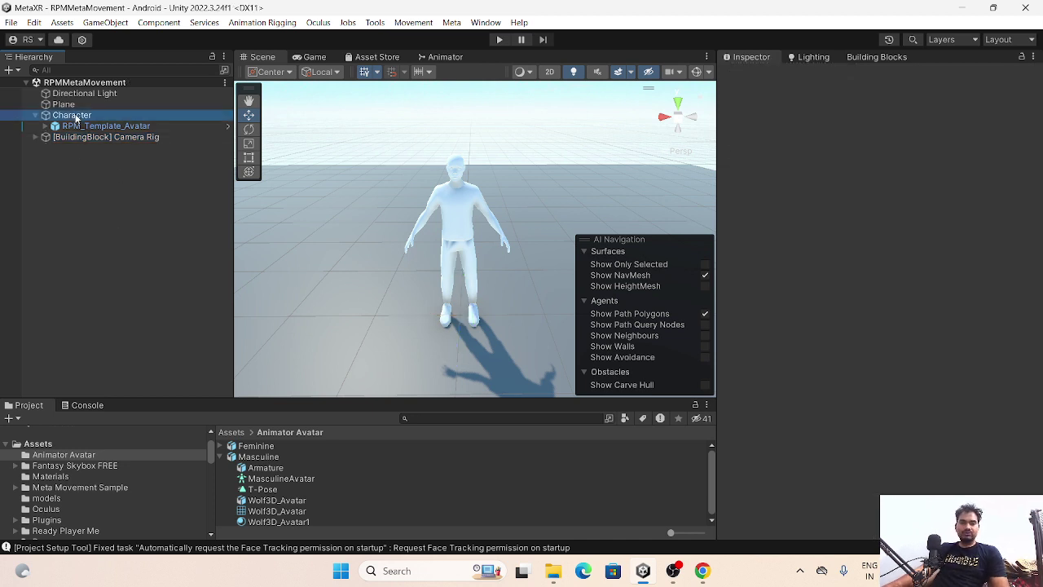
left_click(110, 24)
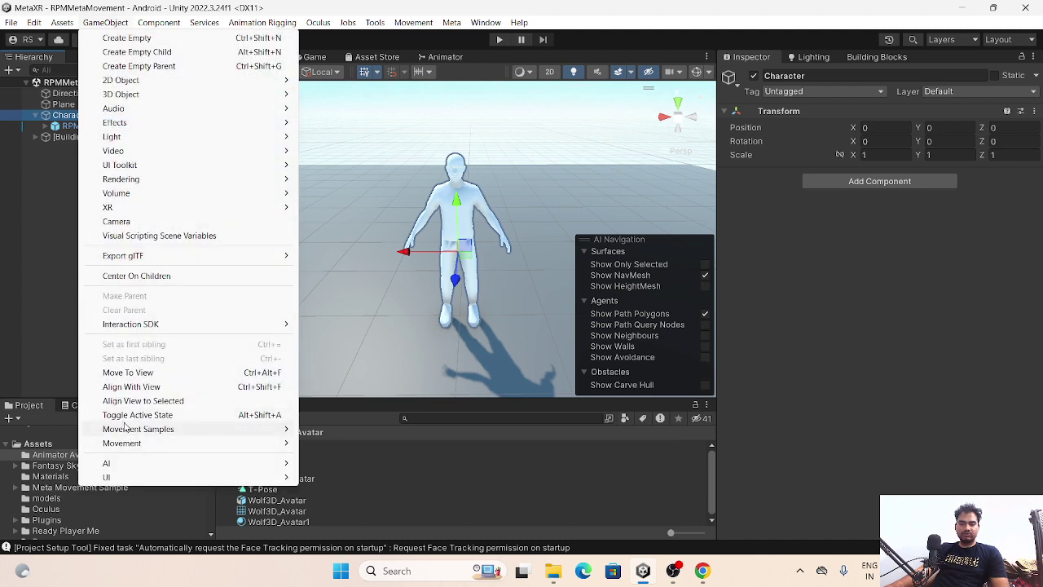
mouse_move(124, 432)
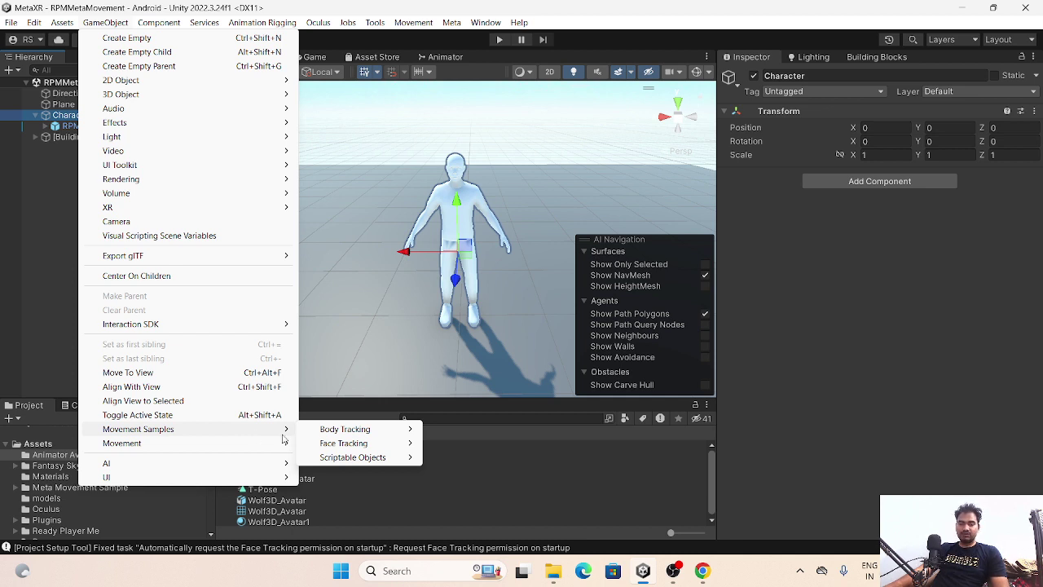
mouse_move(308, 436)
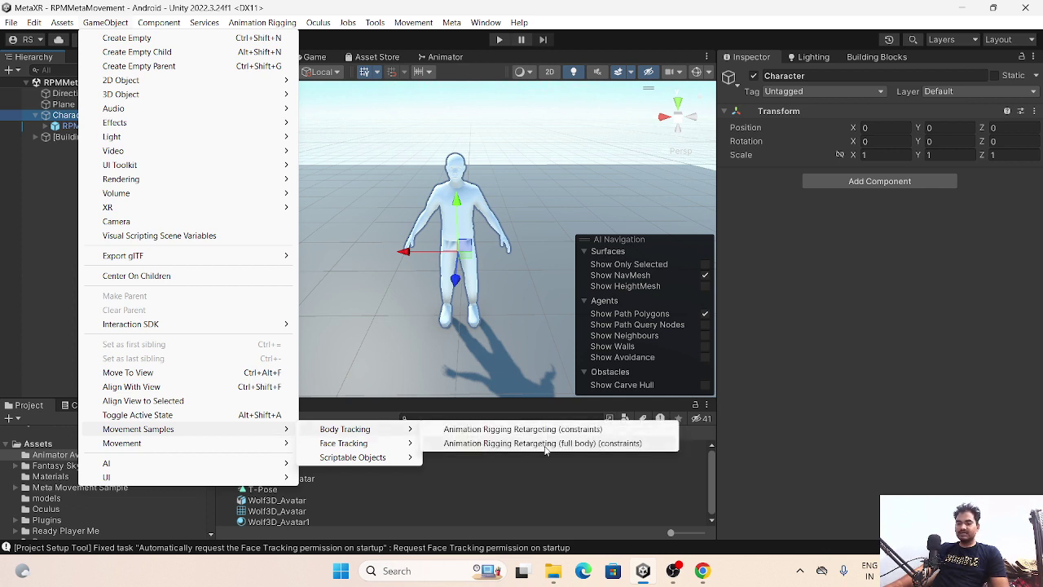
left_click(572, 444)
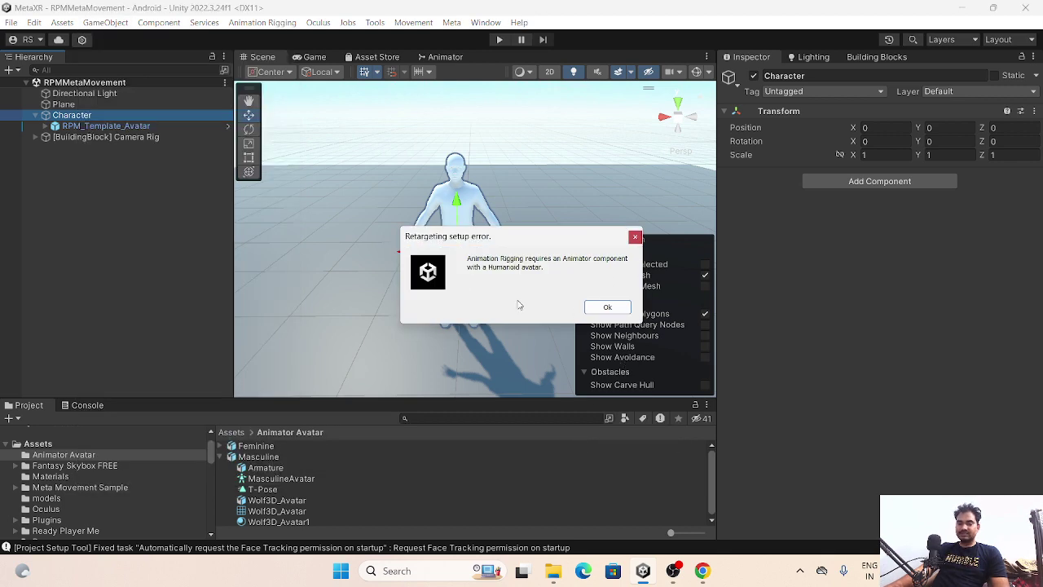
left_click(603, 307)
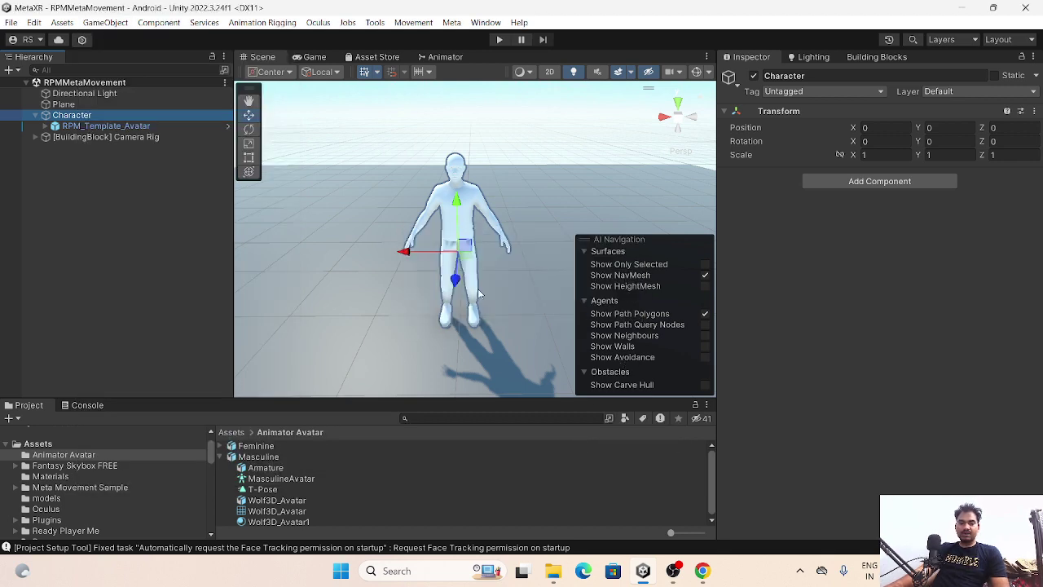
left_click(124, 127)
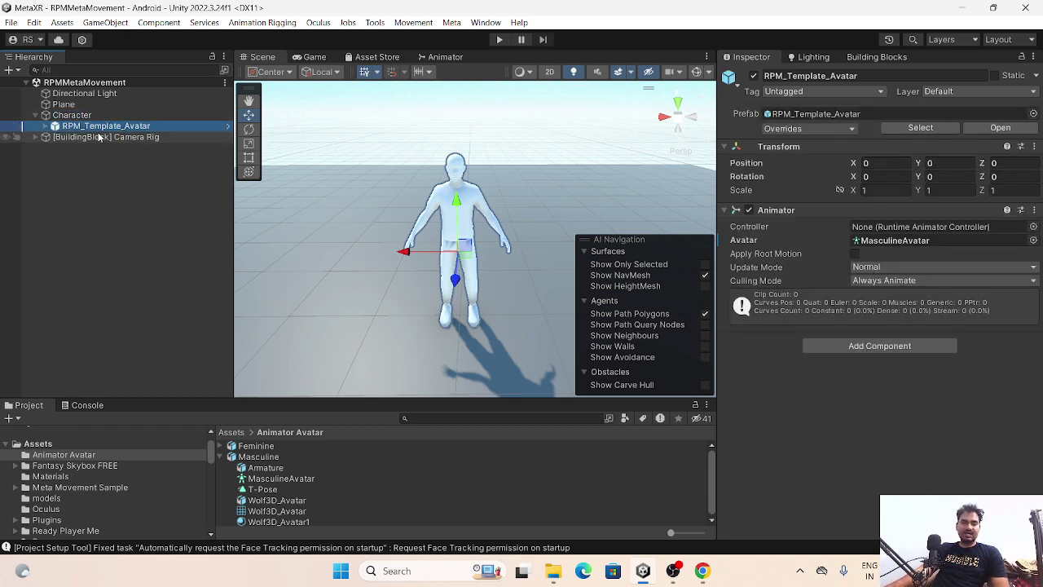
- Apply Body Tracking's full-body Animation Rigging Retargeting (constraints) to RPM_Template_Avatar and inspect the new Rig
left_click(106, 22)
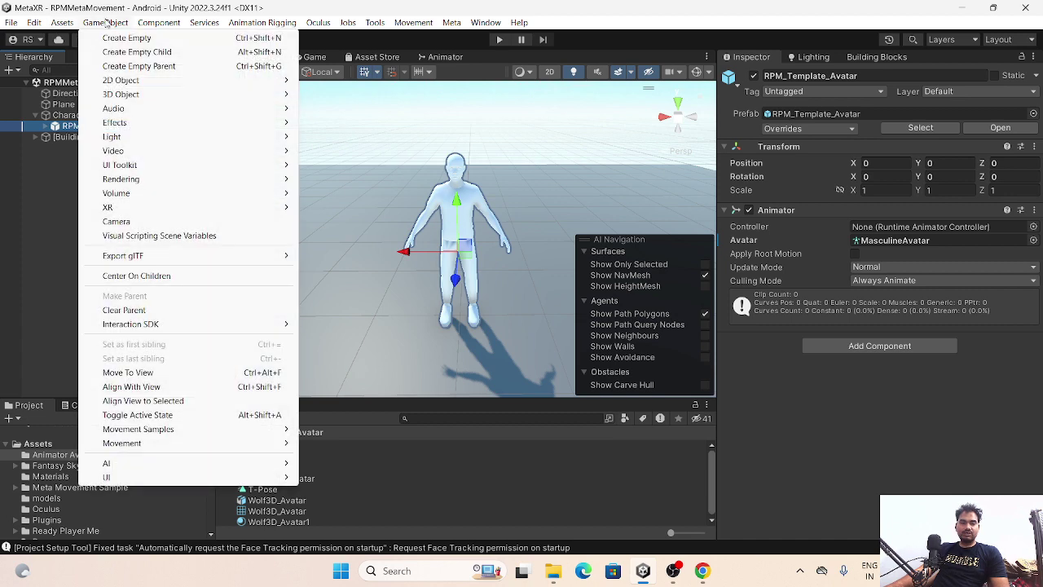
mouse_move(203, 429)
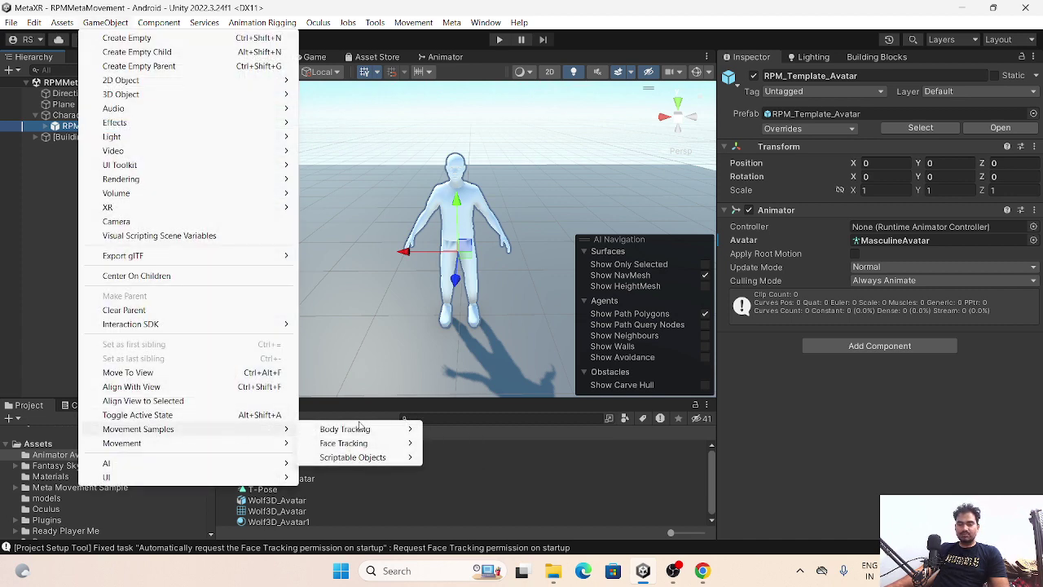
mouse_move(403, 429)
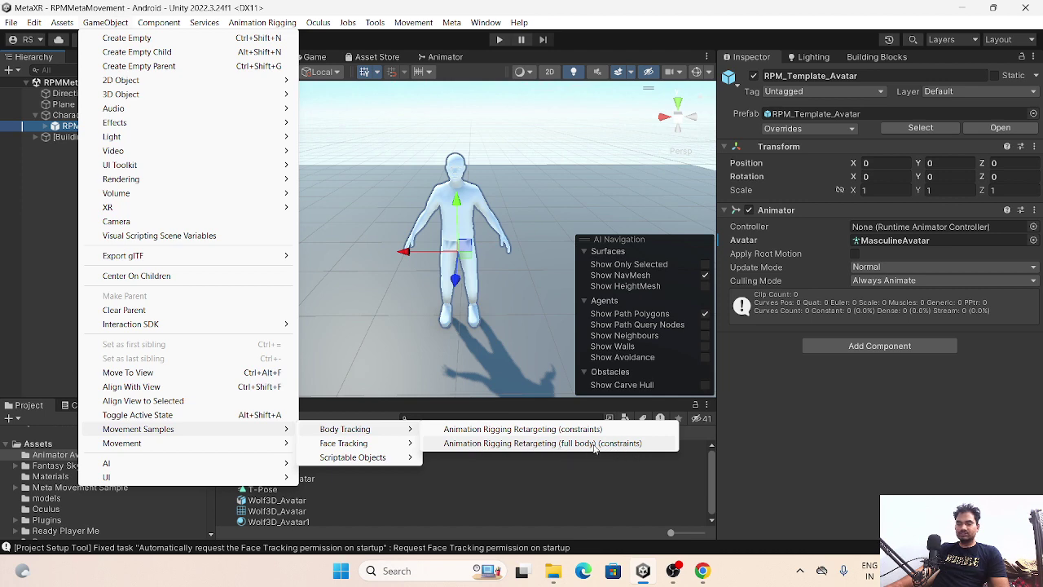
left_click(594, 445)
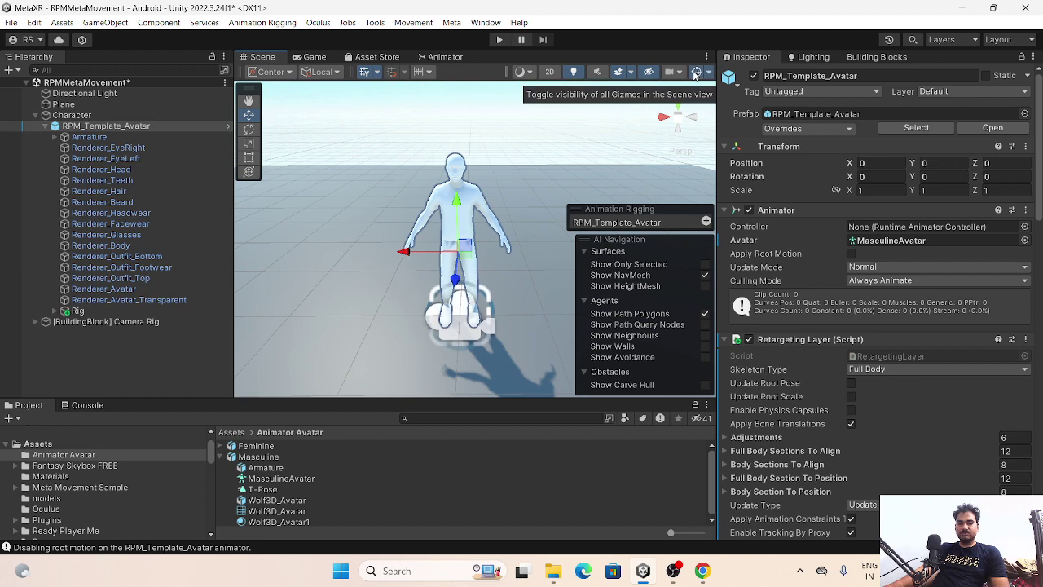
left_click(80, 314)
left_click(86, 137)
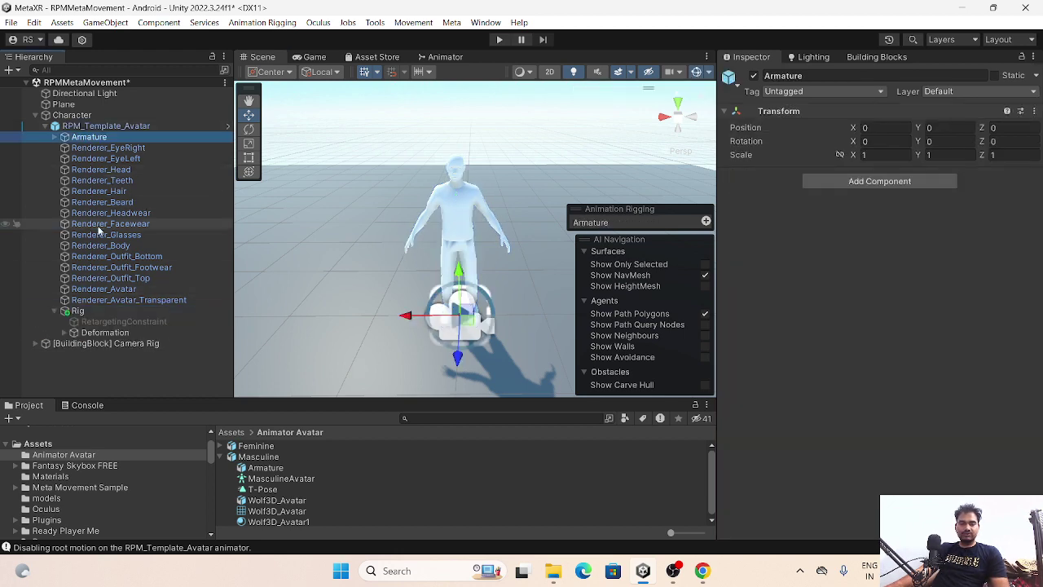
left_click(102, 224)
left_click(54, 127)
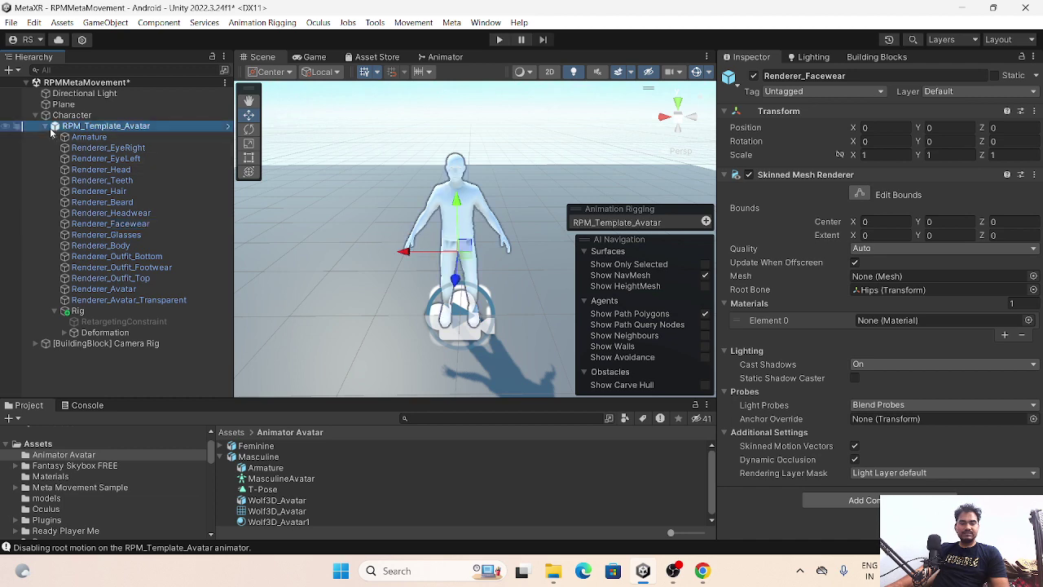
left_click(35, 115)
left_click(73, 116)
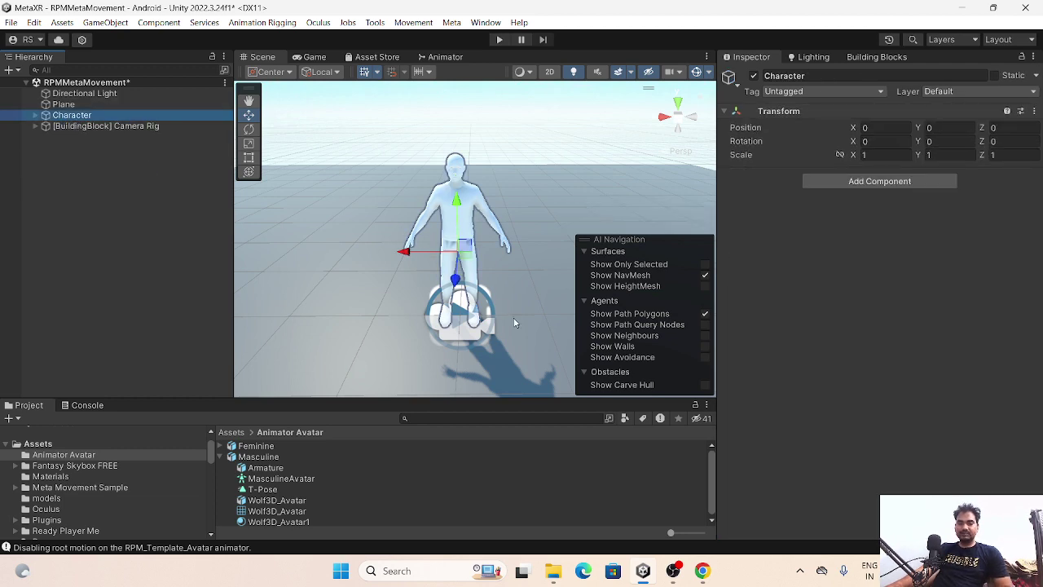
left_click(105, 125)
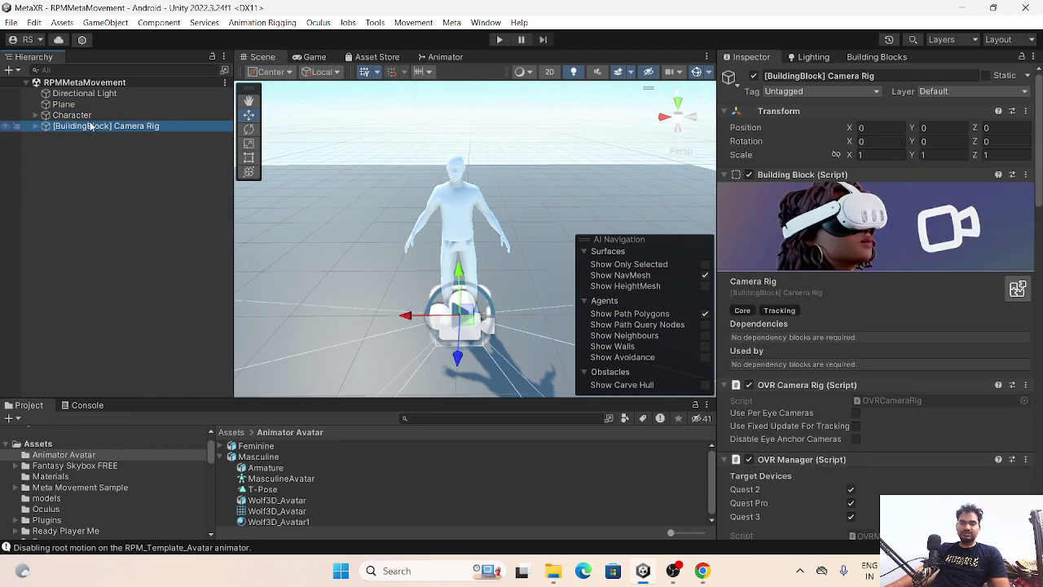
left_click(90, 118)
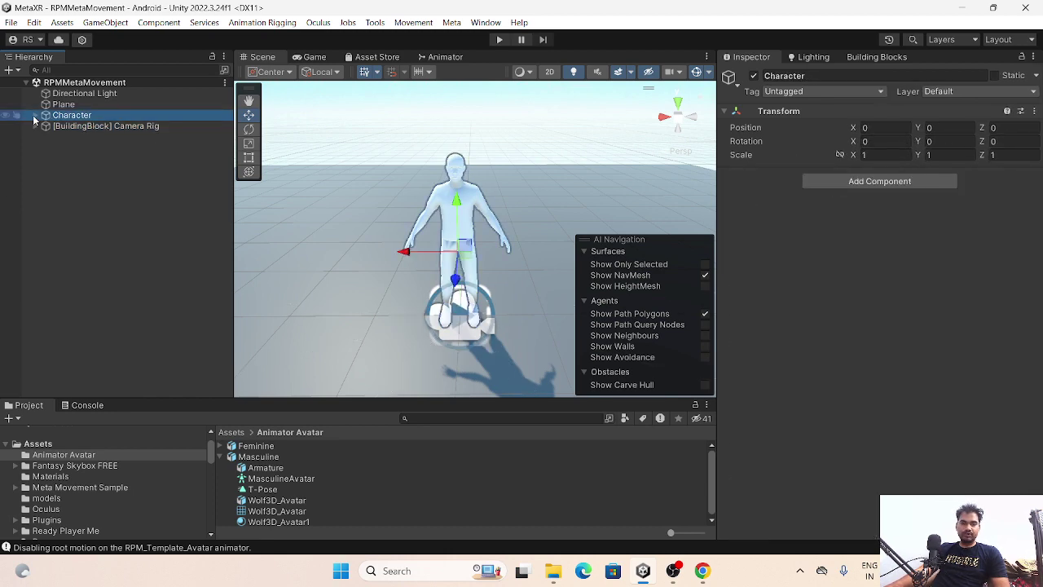
left_click(35, 114)
left_click(81, 126)
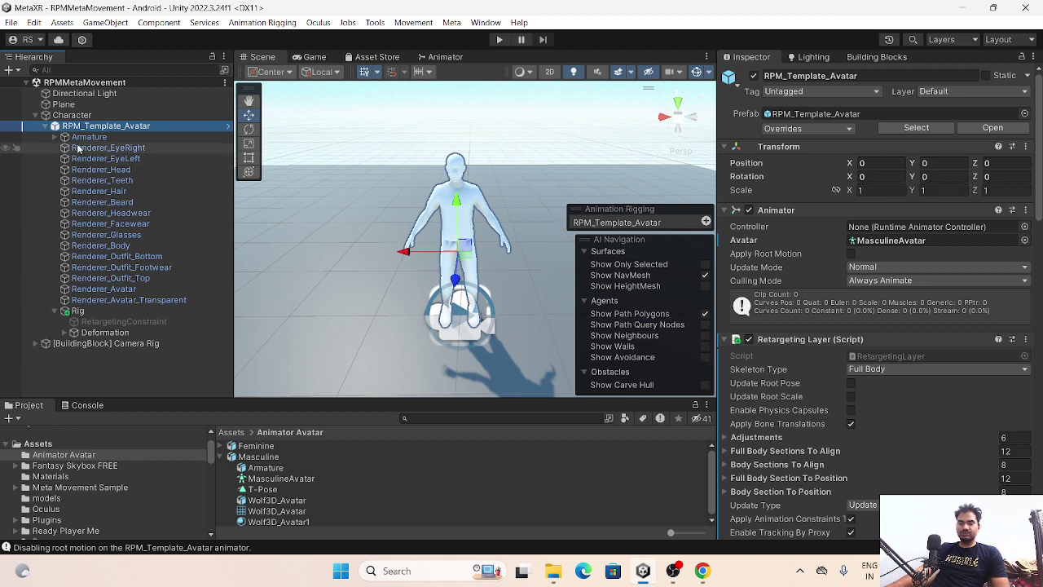
left_click(37, 115)
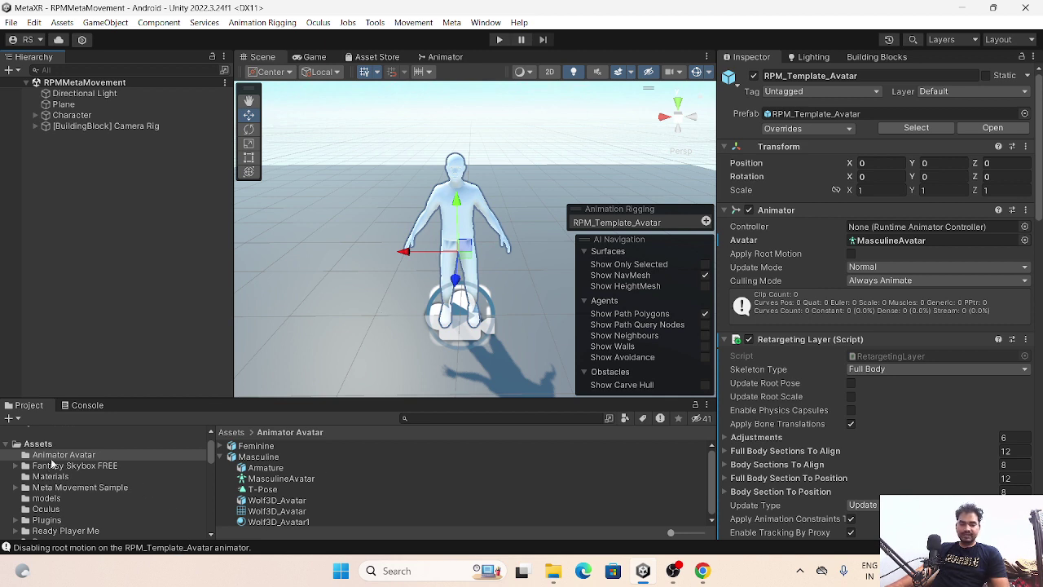
left_click(257, 468)
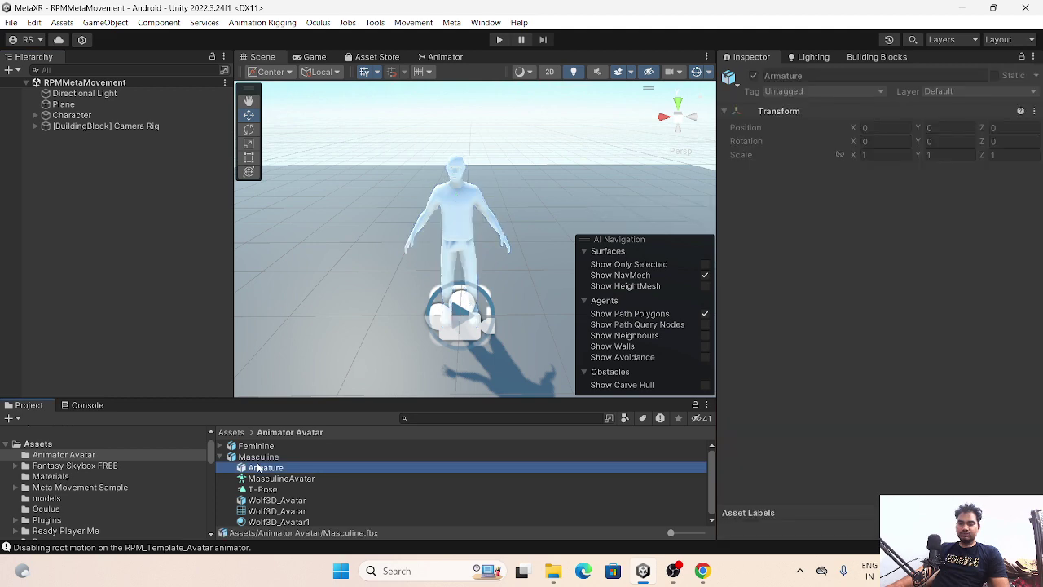
left_click(262, 460)
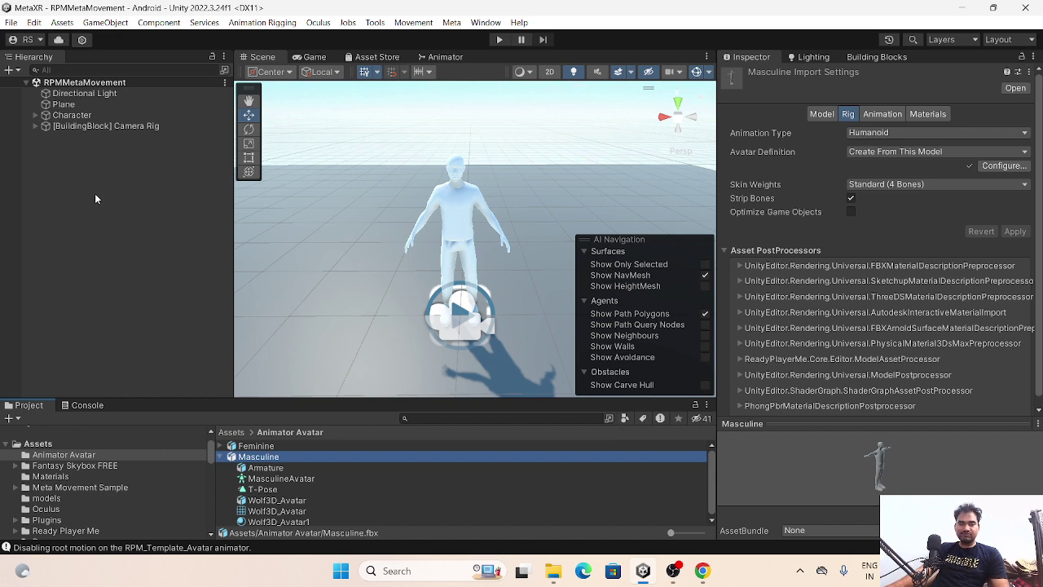
left_click(103, 126)
left_click(88, 115)
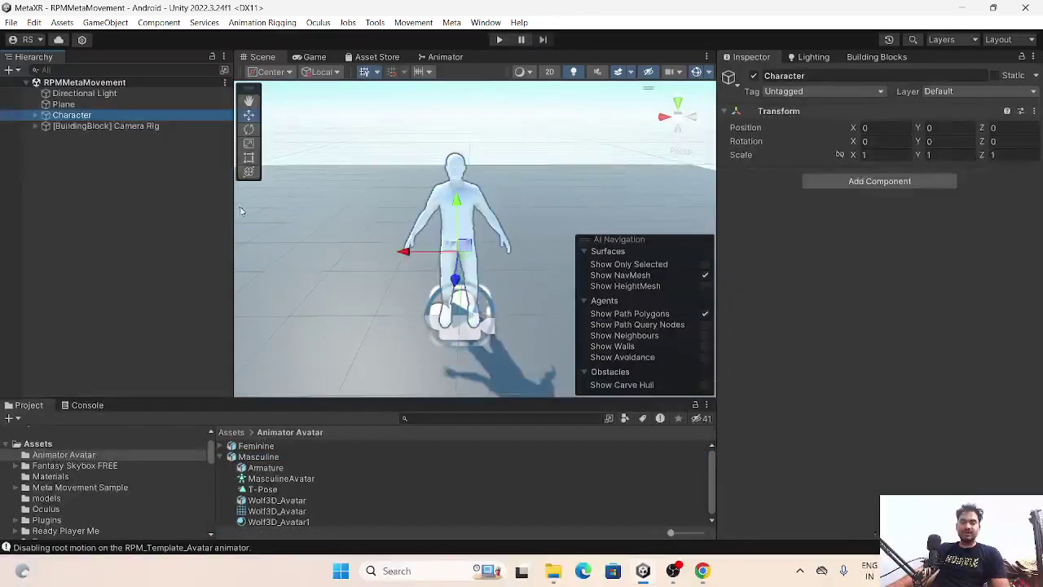